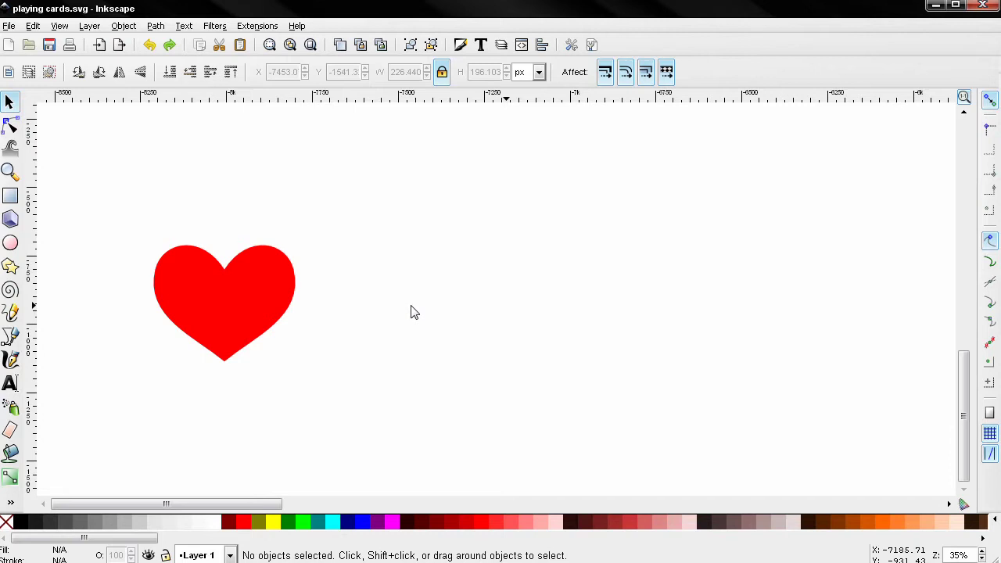
Step: Stretch the red heart taller by dragging its bottom edge down
{"action": "scroll", "coordinate": [359, 320], "scroll_direction": "up", "scroll_amount": 1}
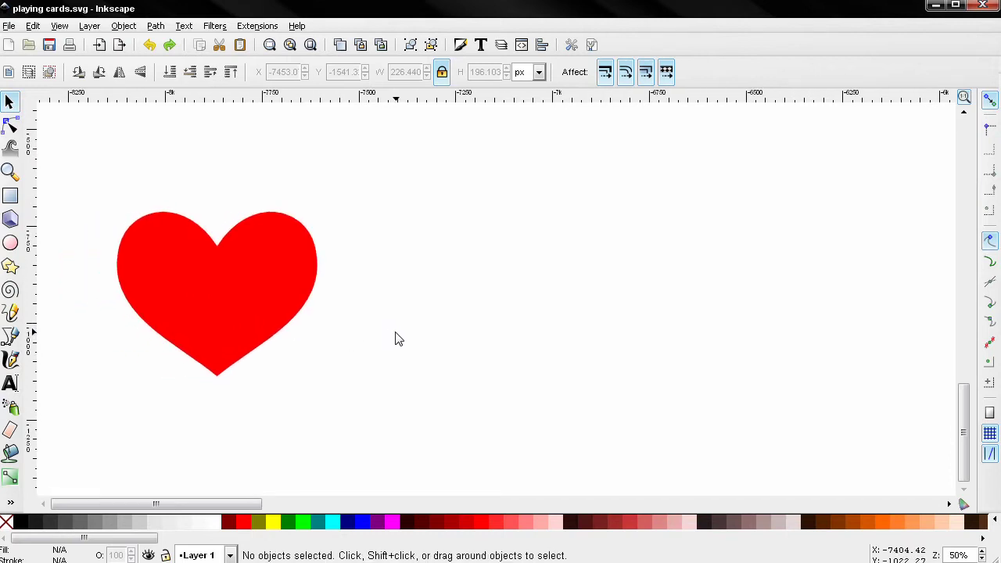
{"action": "left_click_drag", "start_coordinate": [398, 339], "coordinate": [407, 345]}
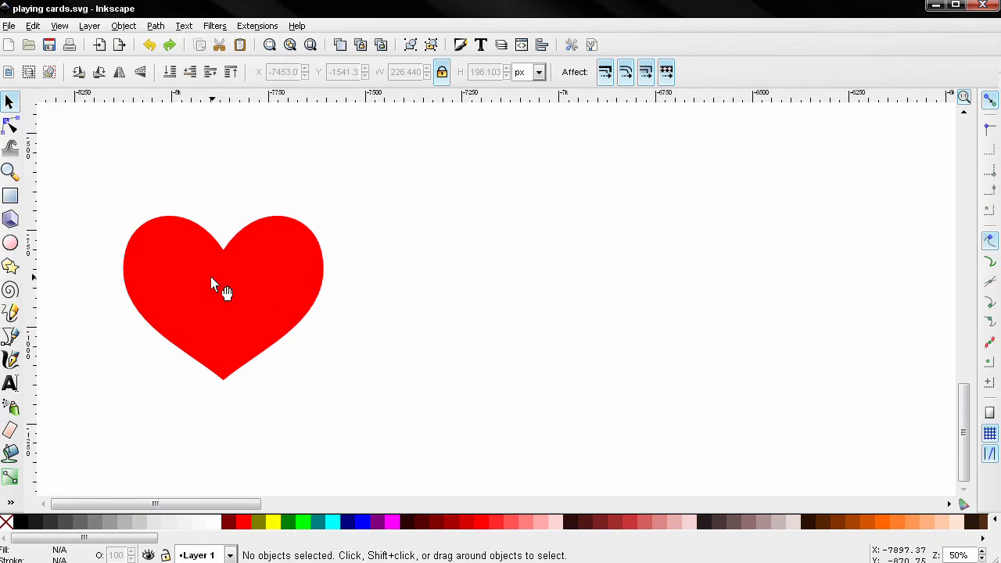
{"action": "left_click", "coordinate": [216, 26]}
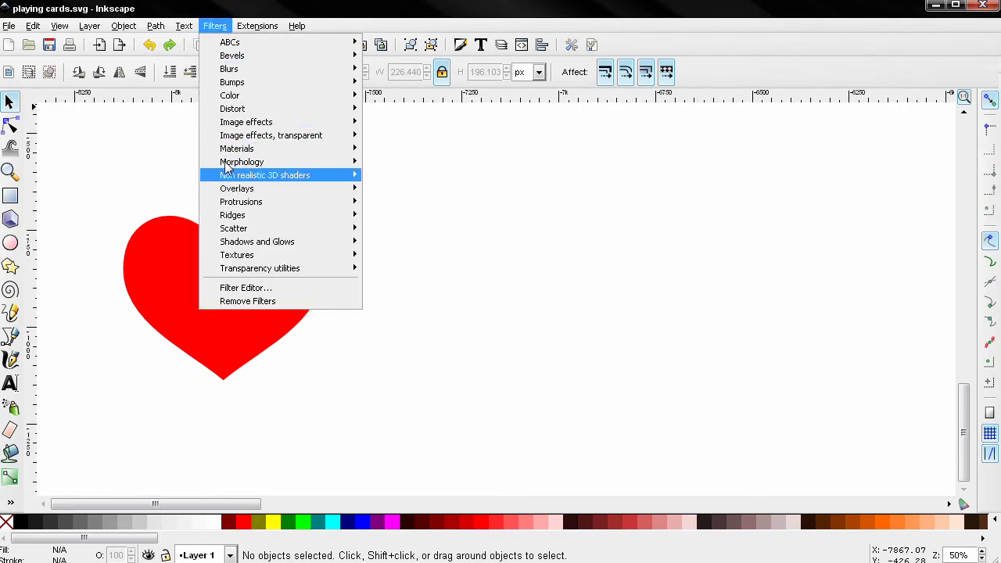
{"action": "left_click", "coordinate": [137, 162]}
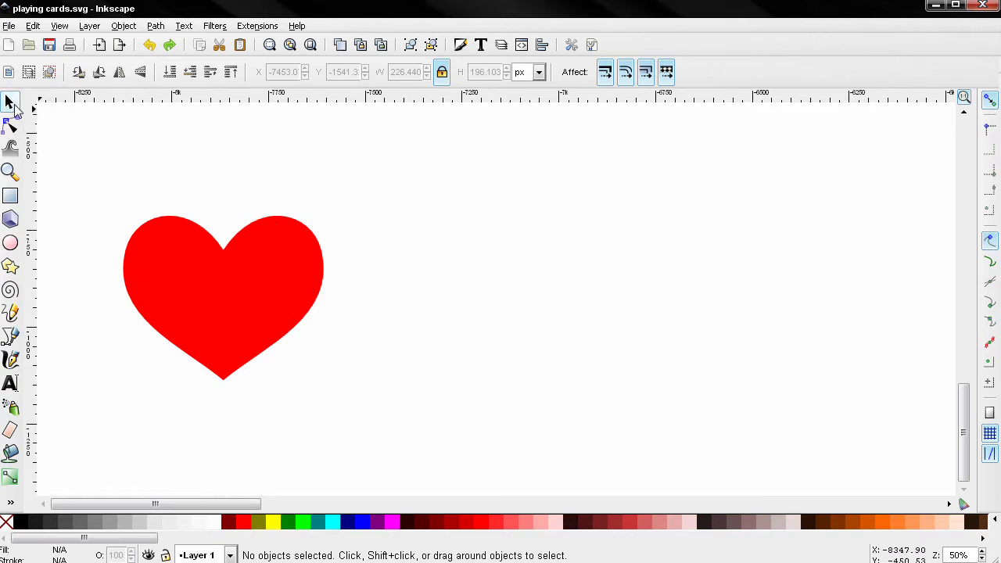
{"action": "left_click", "coordinate": [221, 372]}
{"action": "left_click_drag", "start_coordinate": [224, 384], "coordinate": [225, 415]}
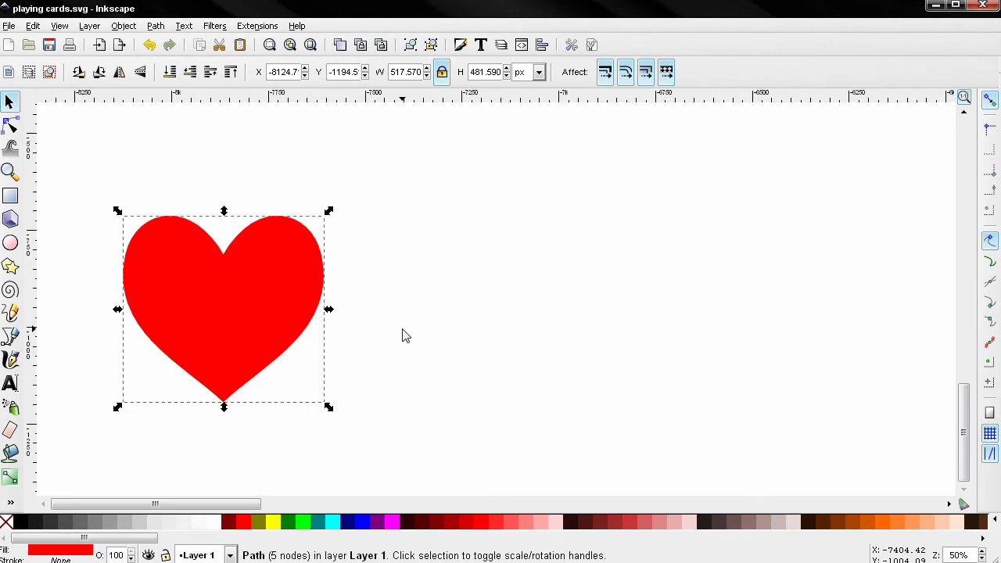
Step: Duplicate the heart to its right, fill the copy black and flip it vertically
{"action": "key", "text": "ctrl+d"}
{"action": "left_click_drag", "start_coordinate": [241, 309], "coordinate": [467, 333]}
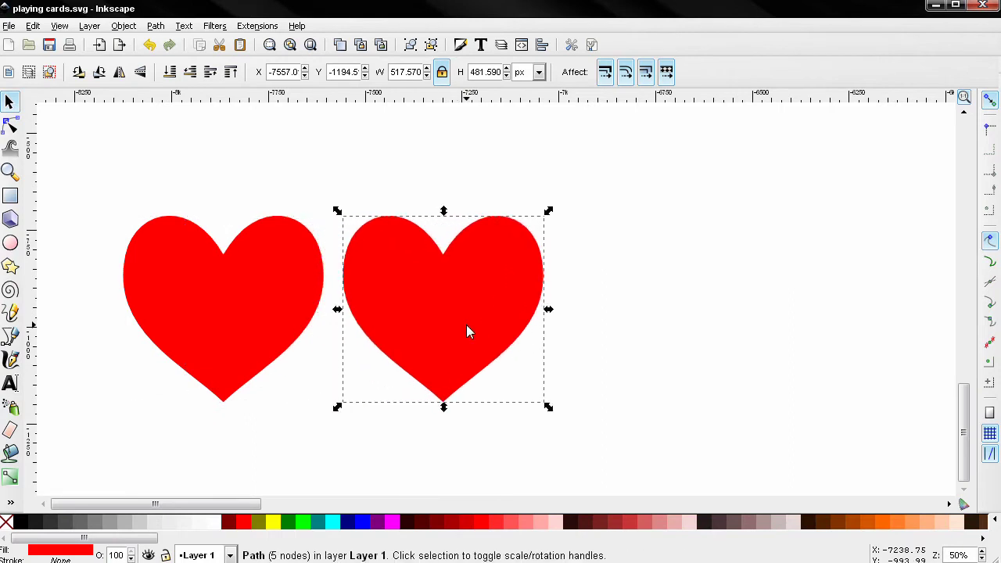
{"action": "left_click_drag", "start_coordinate": [552, 354], "coordinate": [481, 357]}
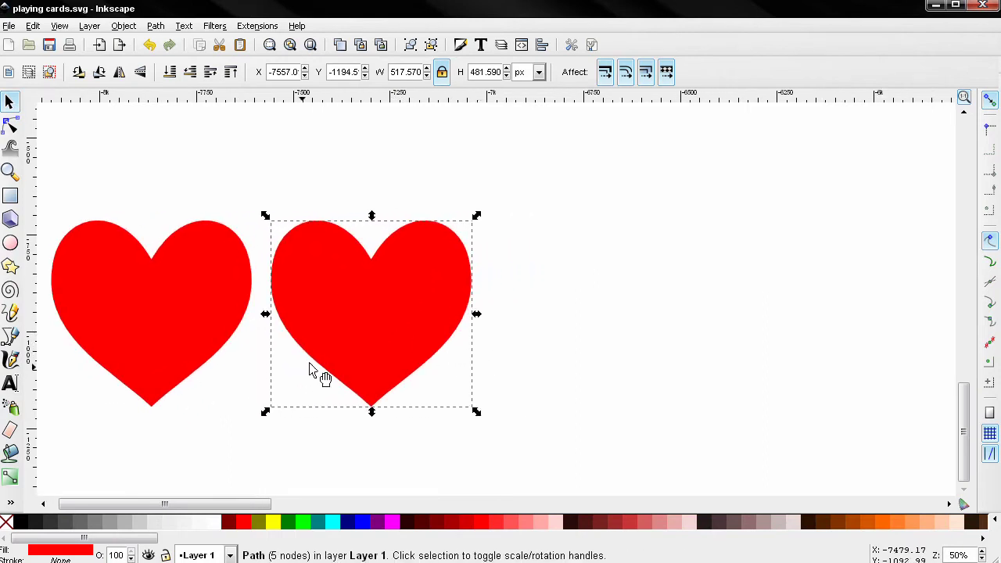
{"action": "left_click", "coordinate": [31, 522]}
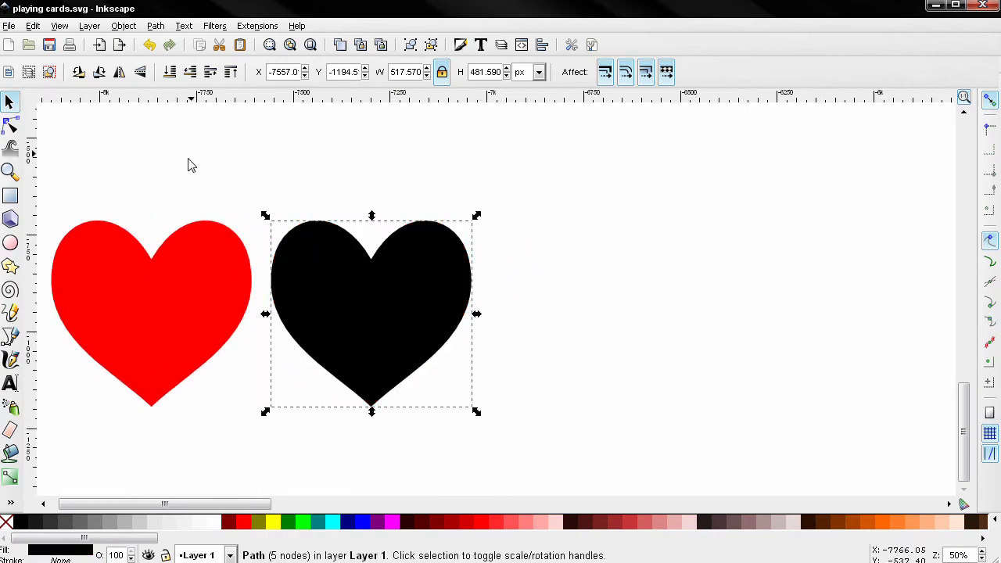
{"action": "left_click", "coordinate": [143, 76]}
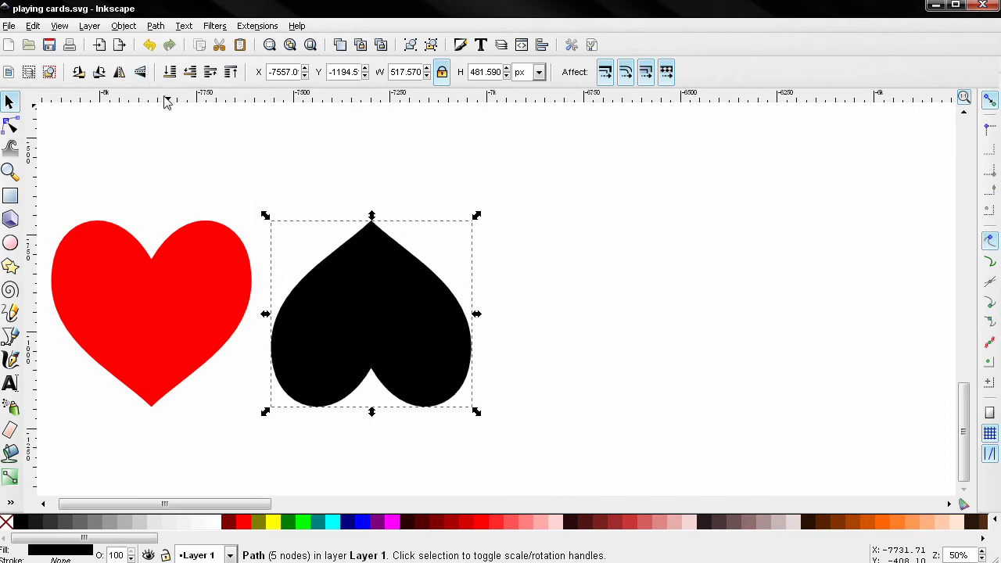
Step: Draw a black 3-corner triangle, move it beneath the upside-down heart, and select both together
{"action": "left_click", "coordinate": [10, 267]}
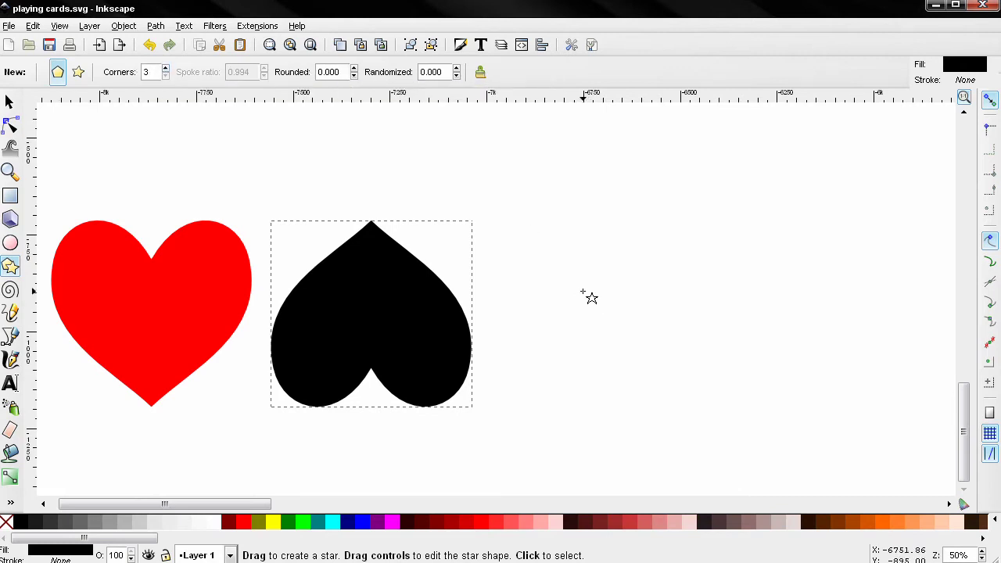
{"action": "left_click_drag", "start_coordinate": [509, 246], "coordinate": [558, 275]}
{"action": "left_click", "coordinate": [10, 101]}
{"action": "left_click_drag", "start_coordinate": [544, 243], "coordinate": [372, 428]}
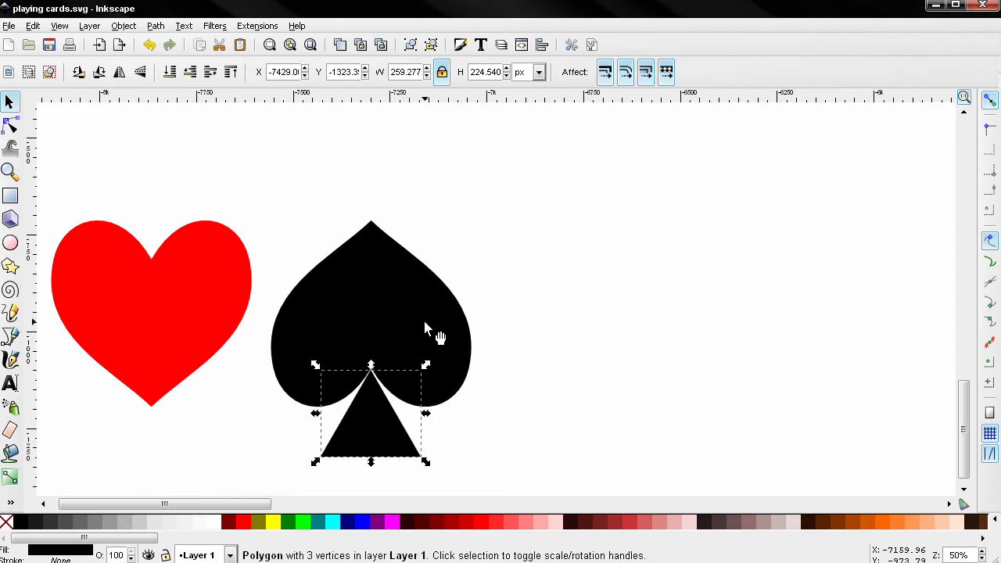
{"action": "key", "text": "shift"}
{"action": "left_click", "coordinate": [407, 319], "text": "shift"}
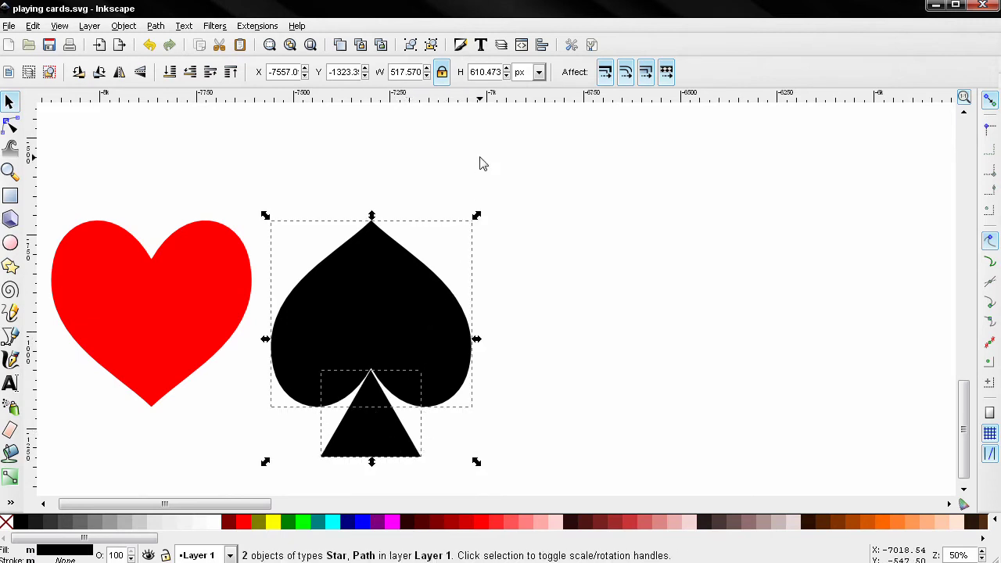
Step: Centre the triangle stem on the spade body's vertical axis and raise it slightly
{"action": "left_click", "coordinate": [542, 45]}
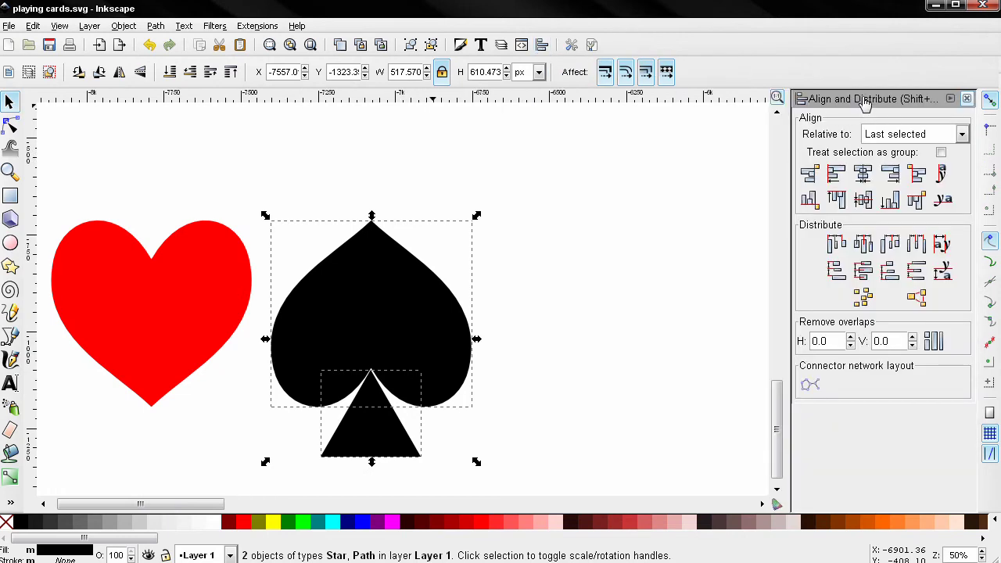
{"action": "left_click", "coordinate": [863, 175]}
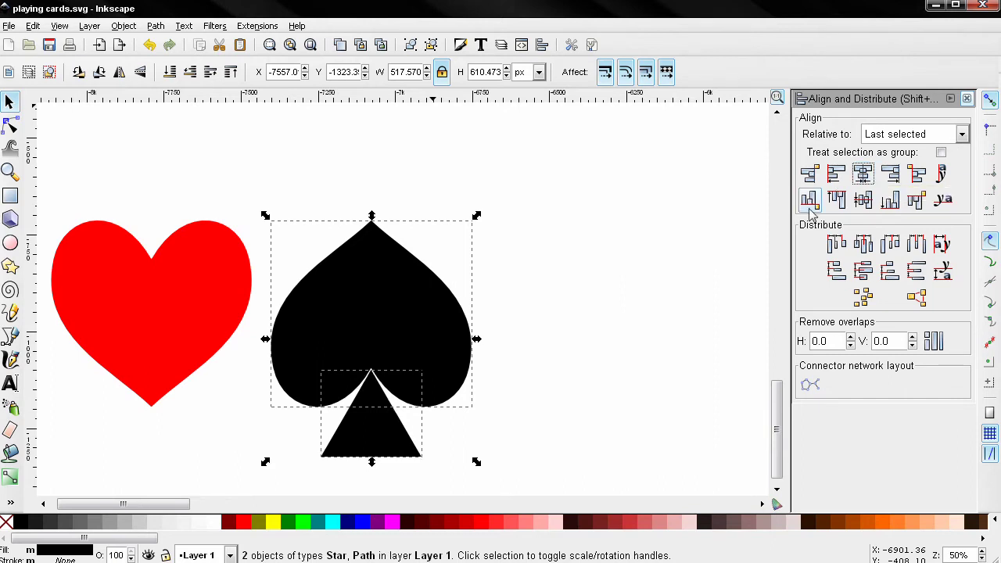
{"action": "left_click", "coordinate": [601, 363]}
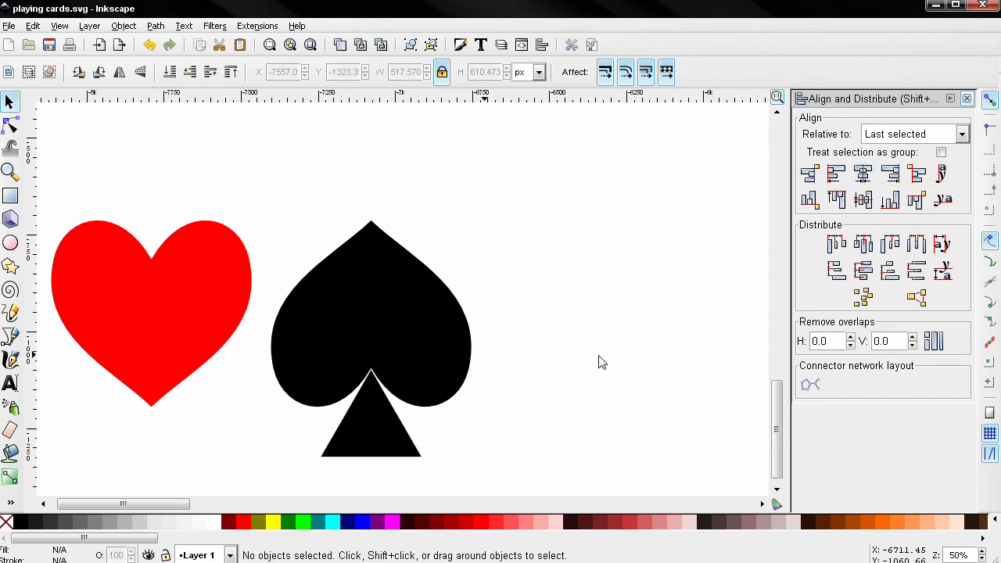
{"action": "left_click", "coordinate": [377, 443]}
{"action": "mouse_move", "coordinate": [376, 436]}
{"action": "left_mouse_down"}
{"action": "mouse_move", "coordinate": [376, 424]}
{"action": "mouse_move", "coordinate": [376, 434]}
{"action": "left_mouse_up"}
Step: Select the spade body and stem together and group them into one spade
{"action": "left_click", "coordinate": [502, 438]}
{"action": "left_click_drag", "start_coordinate": [501, 461], "coordinate": [233, 185]}
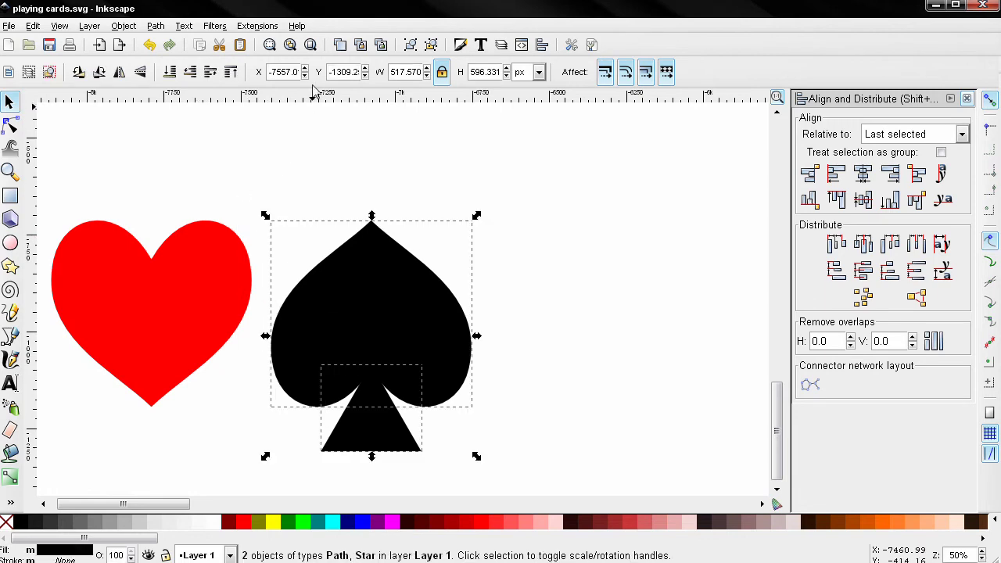
{"action": "left_click", "coordinate": [409, 44]}
{"action": "scroll", "coordinate": [569, 367], "scroll_direction": "down", "scroll_amount": 1}
{"action": "scroll", "coordinate": [496, 356], "scroll_direction": "right", "scroll_amount": 2}
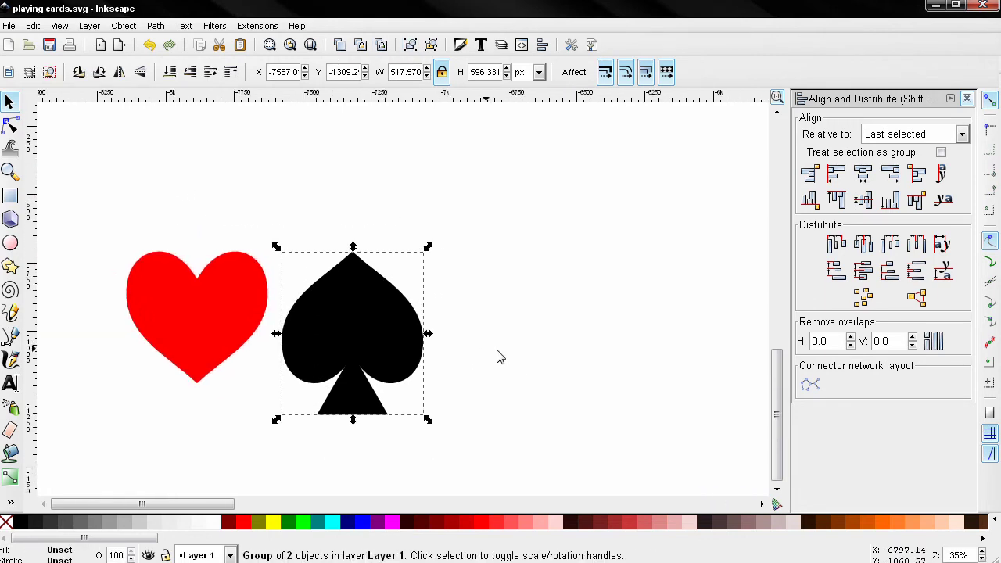
{"action": "scroll", "coordinate": [477, 349], "scroll_direction": "right", "scroll_amount": 2}
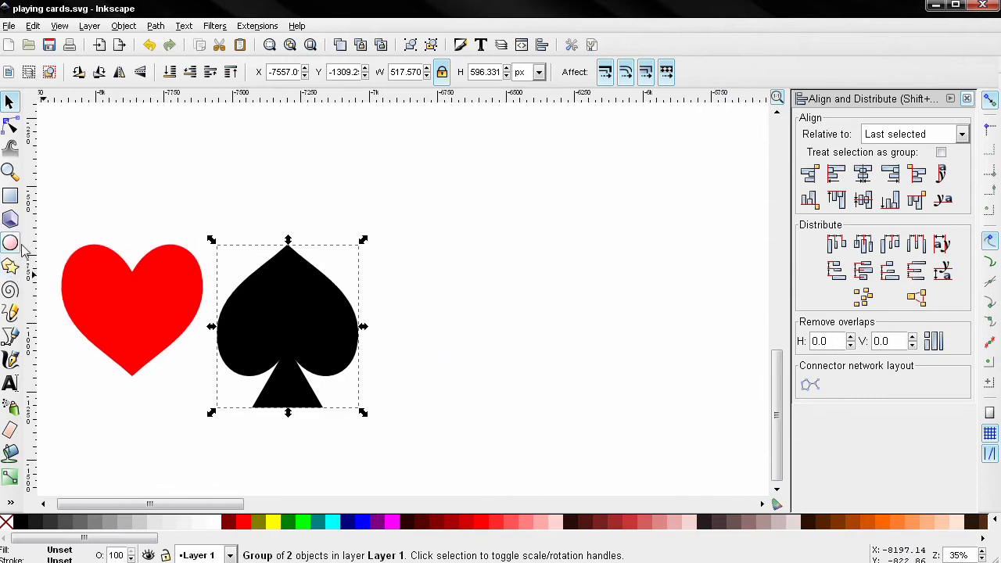
Step: Draw a square right of the spade, rotate it 45°, stretch it taller and fill it red
{"action": "left_click", "coordinate": [10, 198]}
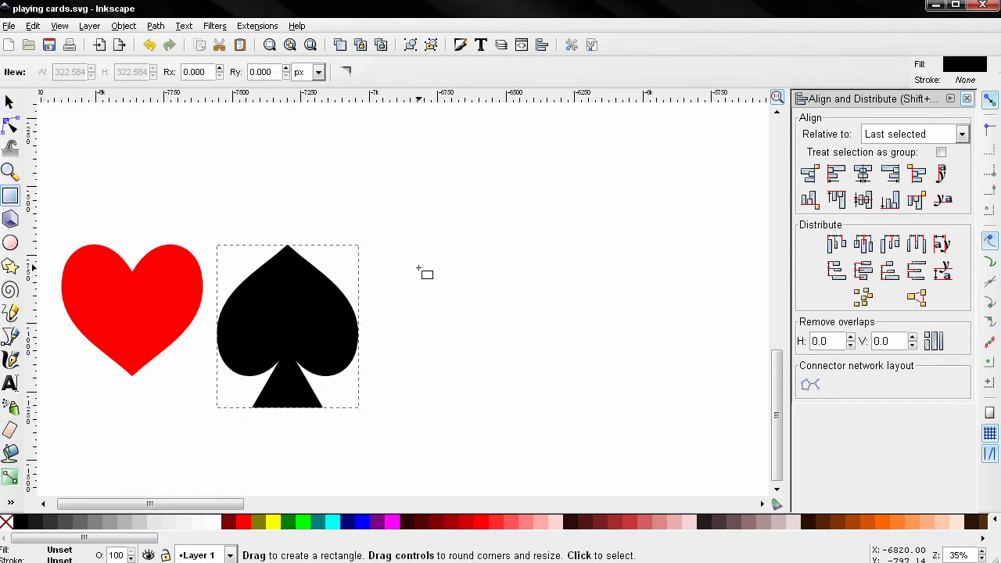
{"action": "left_click_drag", "start_coordinate": [400, 274], "coordinate": [494, 388]}
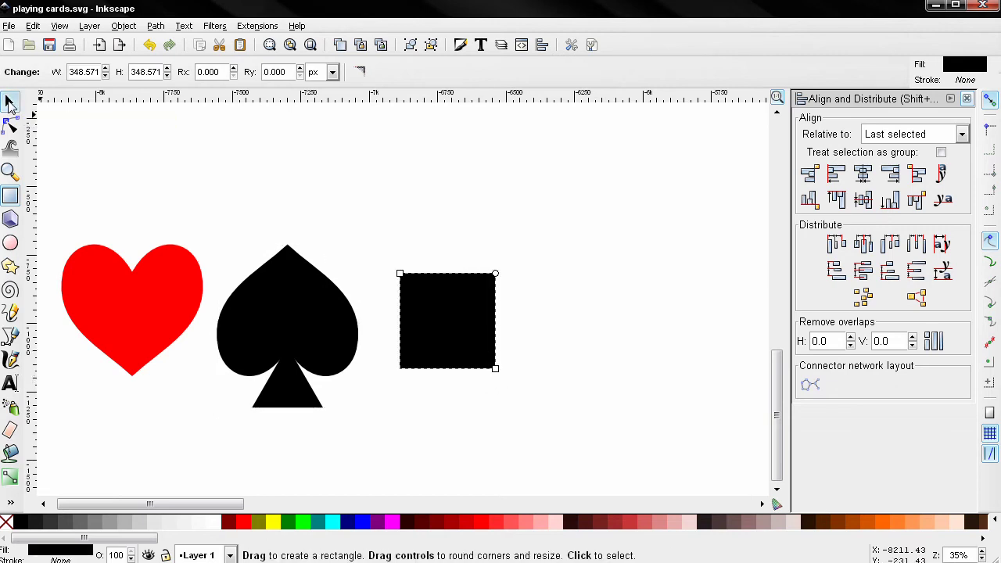
{"action": "left_click", "coordinate": [9, 102]}
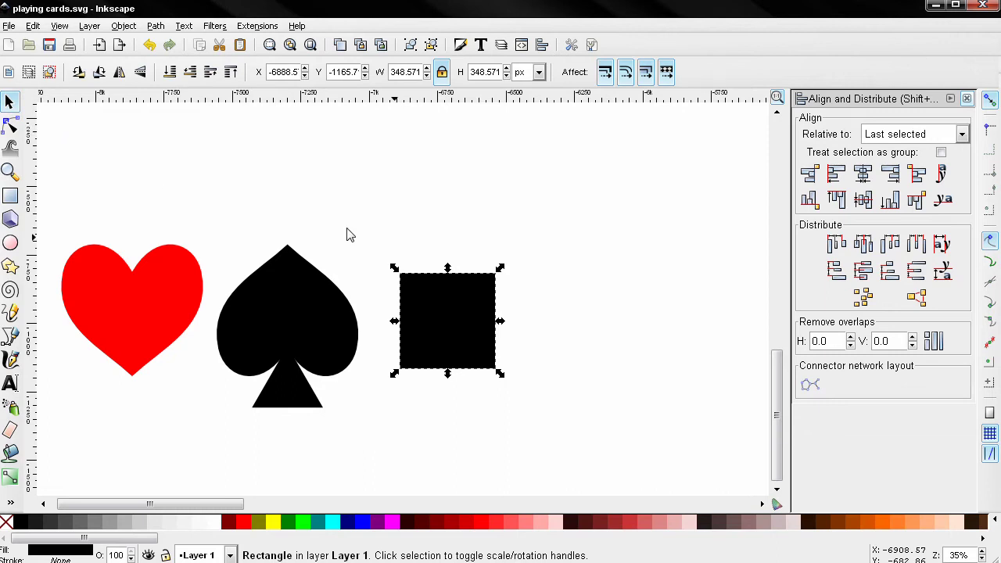
{"action": "left_click", "coordinate": [486, 321]}
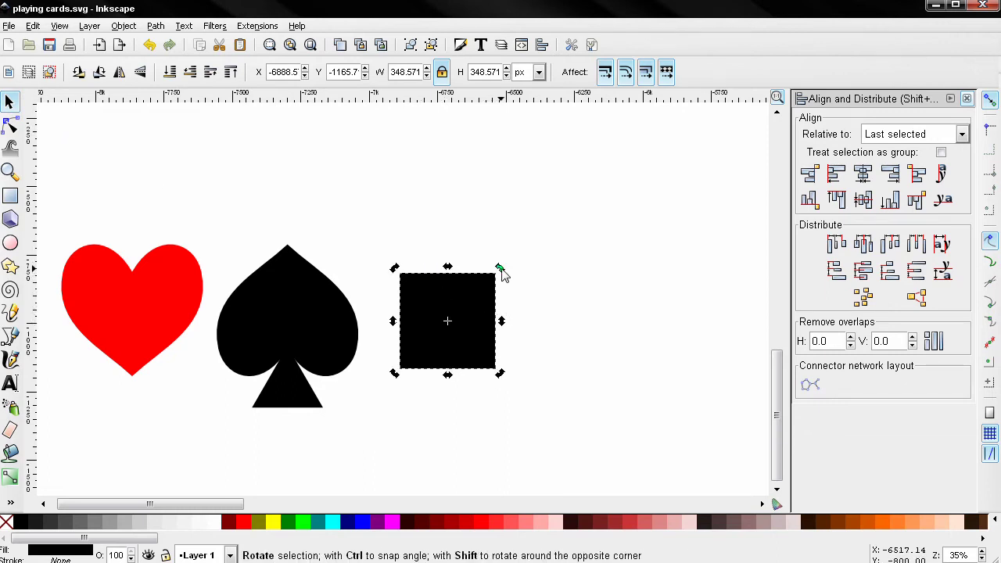
{"action": "left_click_drag", "start_coordinate": [501, 269], "coordinate": [460, 250]}
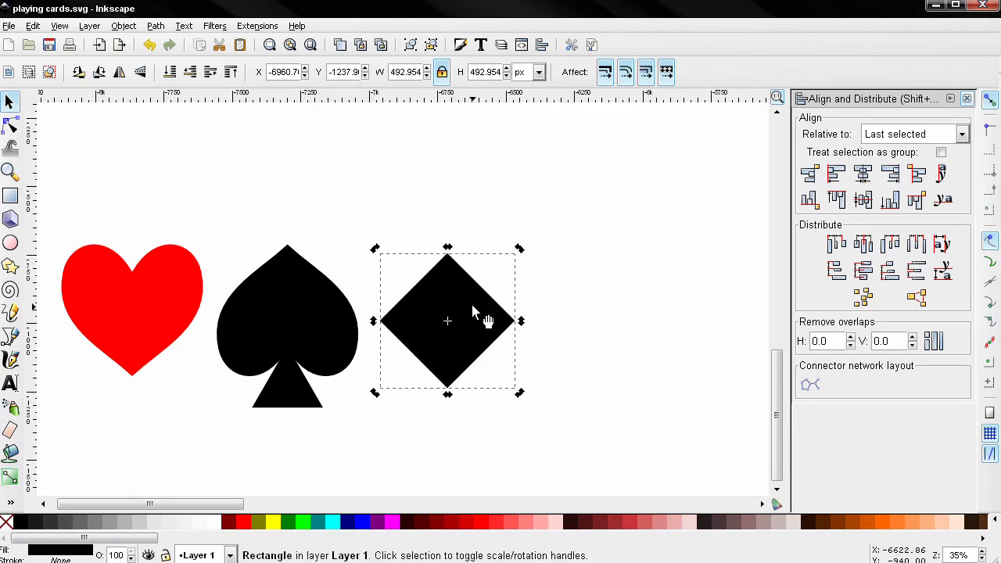
{"action": "left_click", "coordinate": [476, 319]}
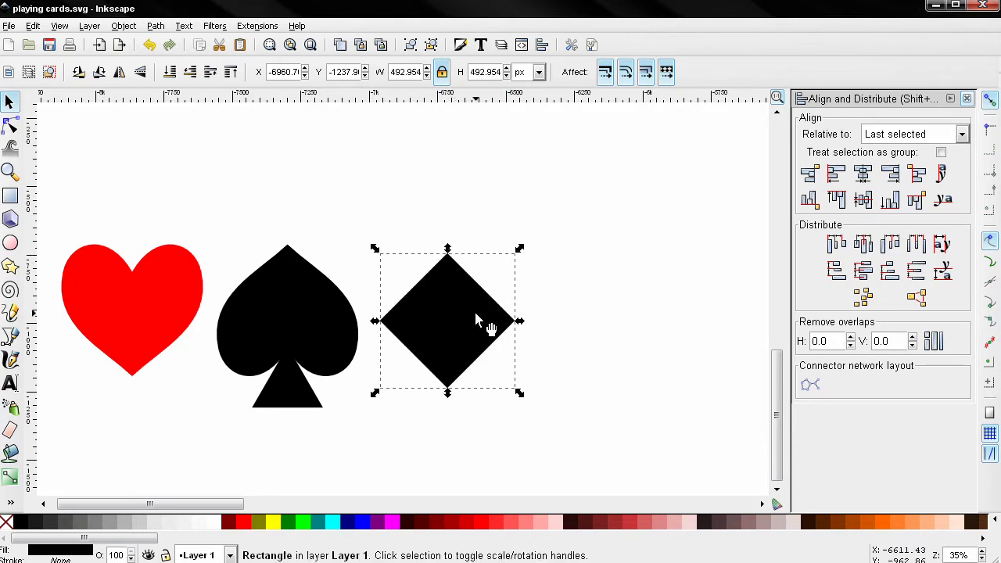
{"action": "left_click_drag", "start_coordinate": [451, 398], "coordinate": [451, 425]}
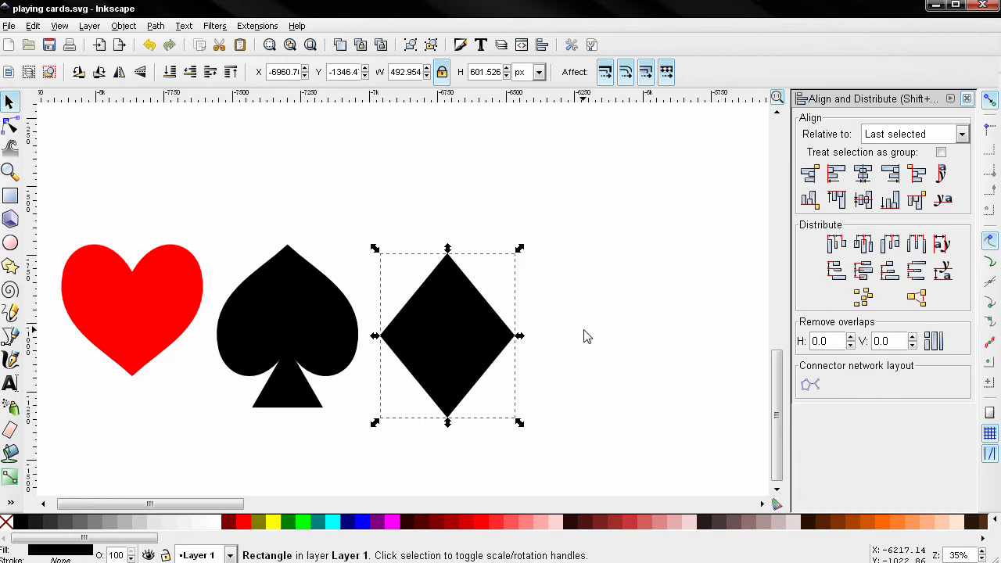
{"action": "left_click", "coordinate": [245, 522]}
{"action": "mouse_move", "coordinate": [336, 454]}
{"action": "left_mouse_down"}
{"action": "mouse_move", "coordinate": [301, 438]}
{"action": "mouse_move", "coordinate": [324, 447]}
{"action": "left_mouse_up"}
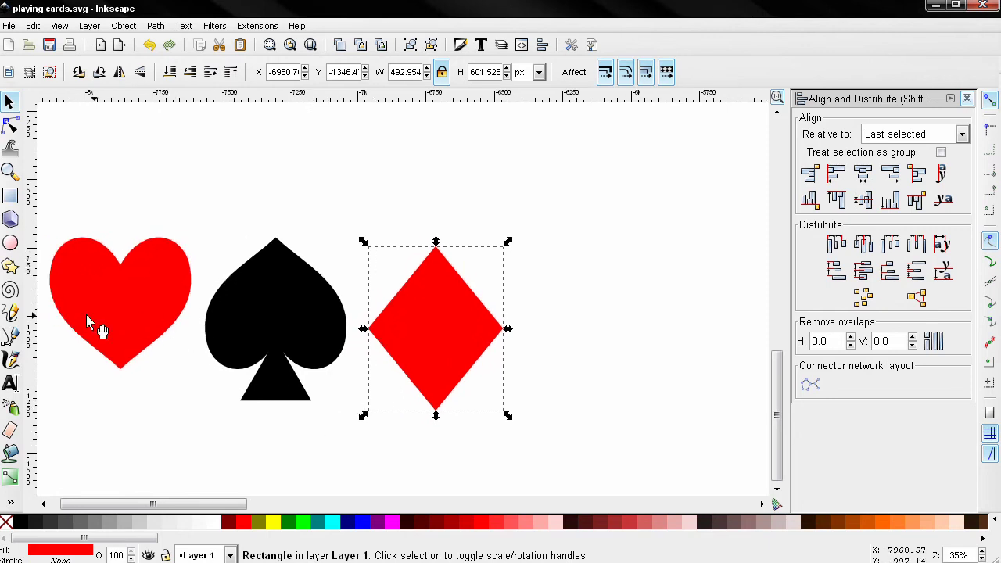
Step: Draw a red circle right of the diamond and stretch it wider into an oval
{"action": "left_click", "coordinate": [11, 245]}
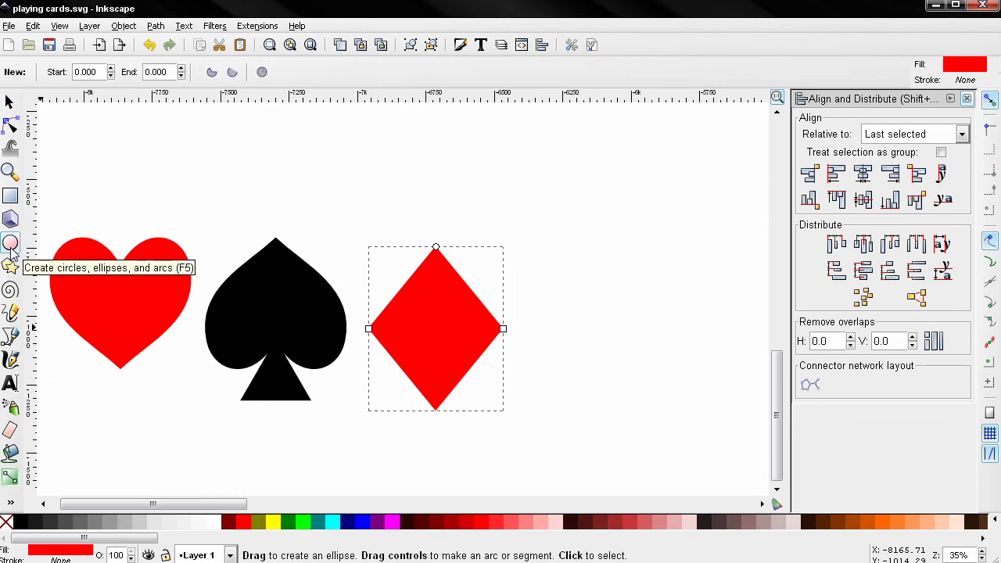
{"action": "left_click_drag", "start_coordinate": [619, 360], "coordinate": [576, 356]}
{"action": "left_click_drag", "start_coordinate": [511, 295], "coordinate": [592, 381]}
{"action": "scroll", "coordinate": [583, 364], "scroll_direction": "right", "scroll_amount": 1}
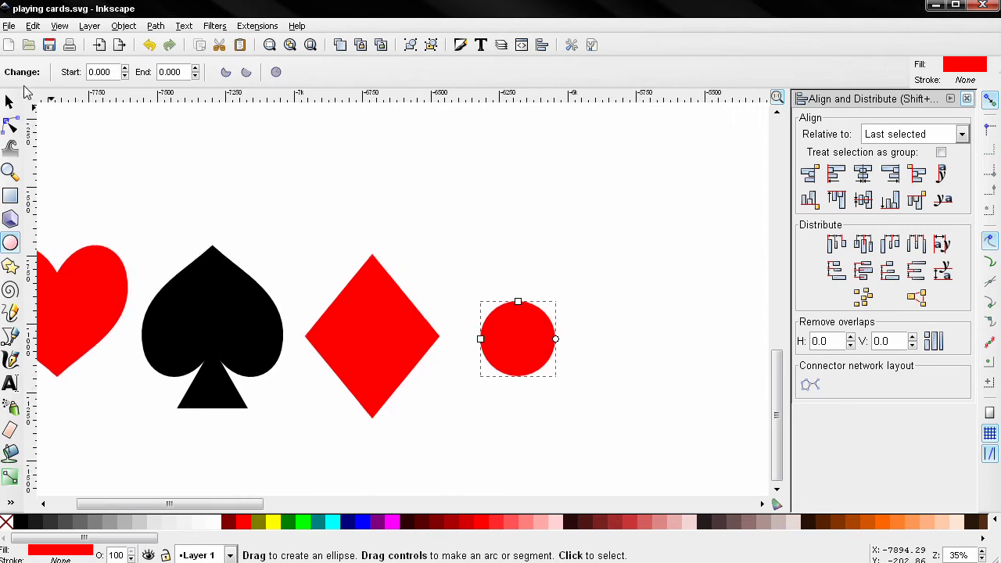
{"action": "left_click", "coordinate": [10, 102]}
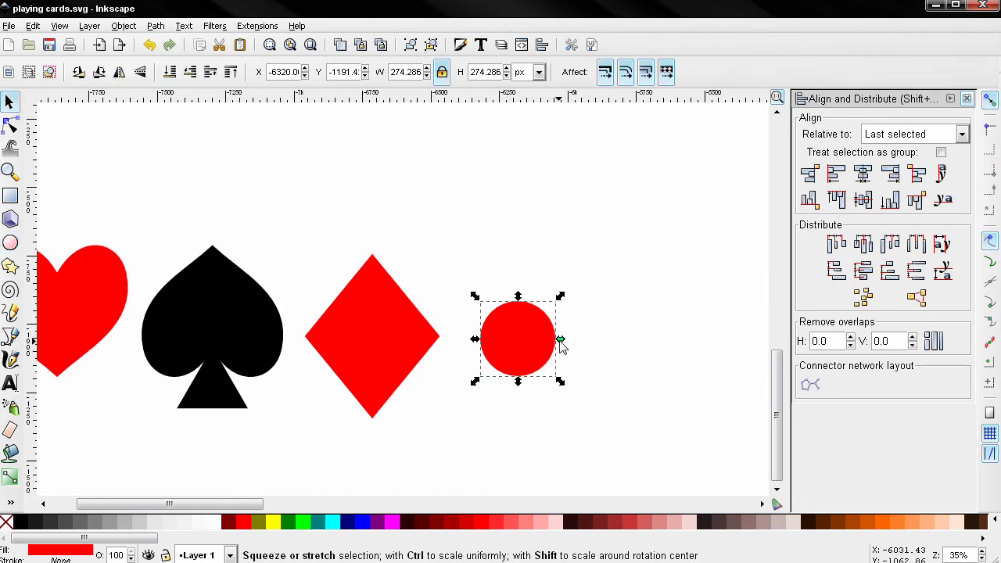
{"action": "left_click_drag", "start_coordinate": [561, 339], "coordinate": [568, 351]}
Step: Copy the oval into three, two side by side and one rotated 90° above them
{"action": "scroll", "coordinate": [571, 376], "scroll_direction": "right", "scroll_amount": 1}
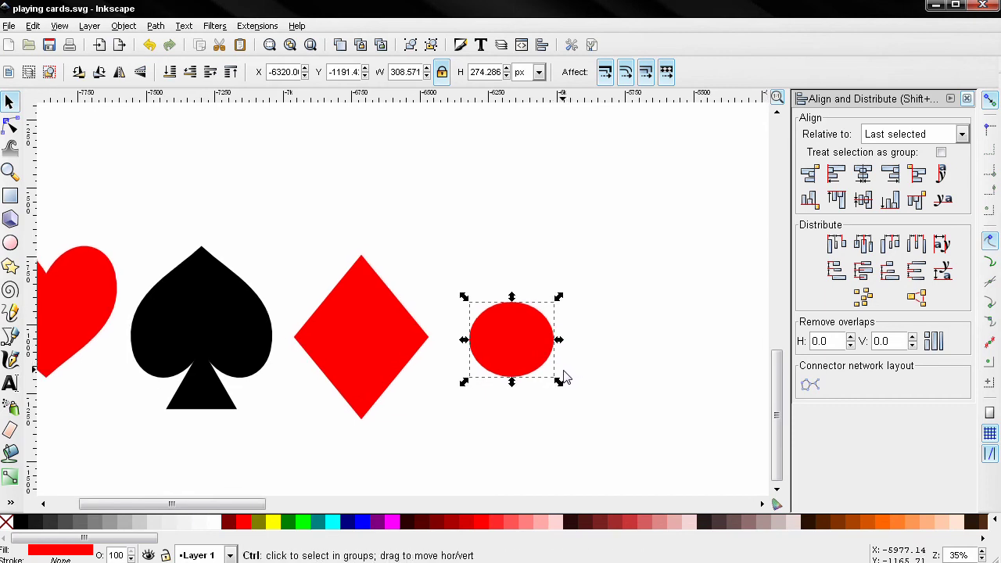
{"action": "key", "text": "ctrl+d"}
{"action": "left_click_drag", "start_coordinate": [526, 358], "coordinate": [608, 361]}
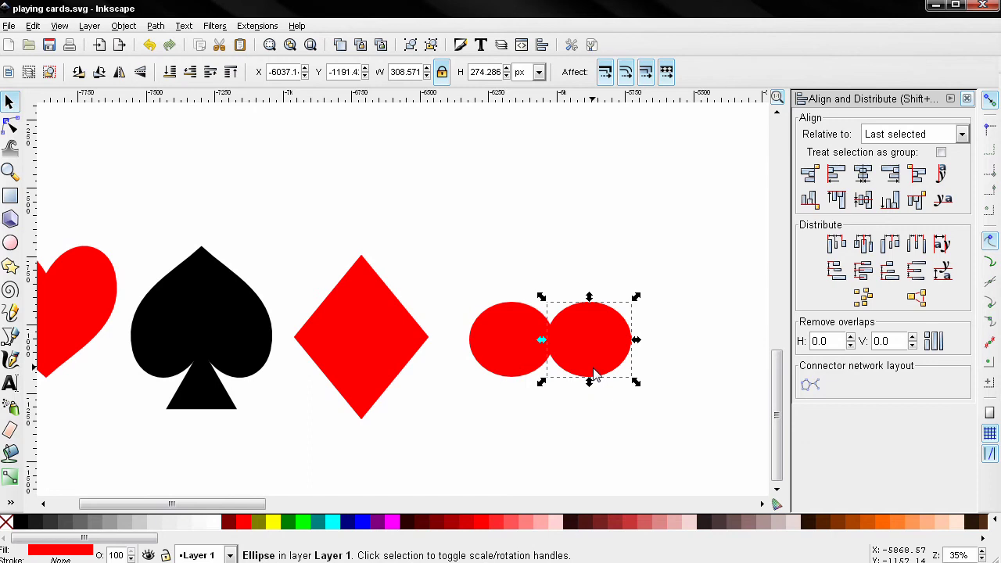
{"action": "left_click_drag", "start_coordinate": [593, 365], "coordinate": [600, 285]}
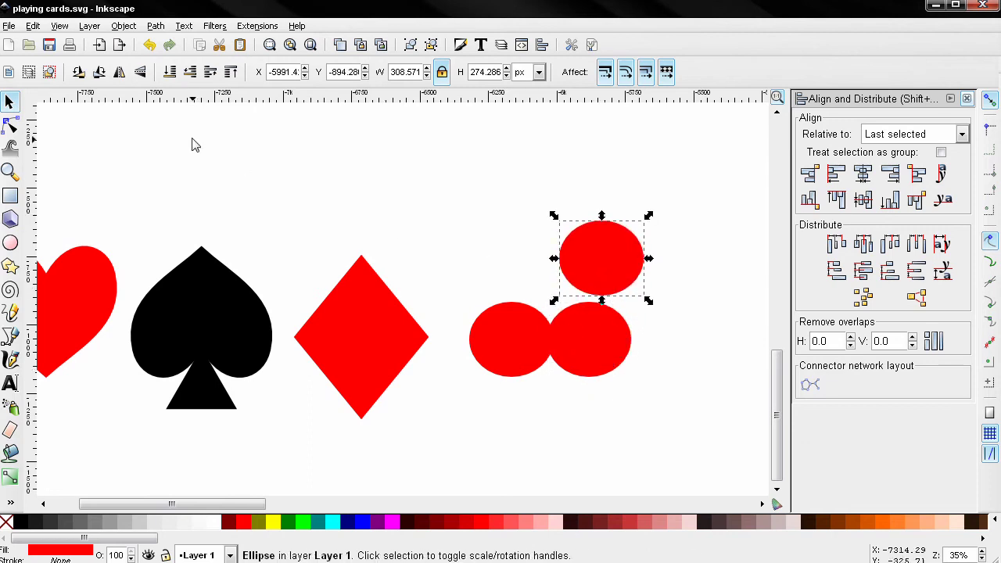
{"action": "left_click", "coordinate": [87, 76]}
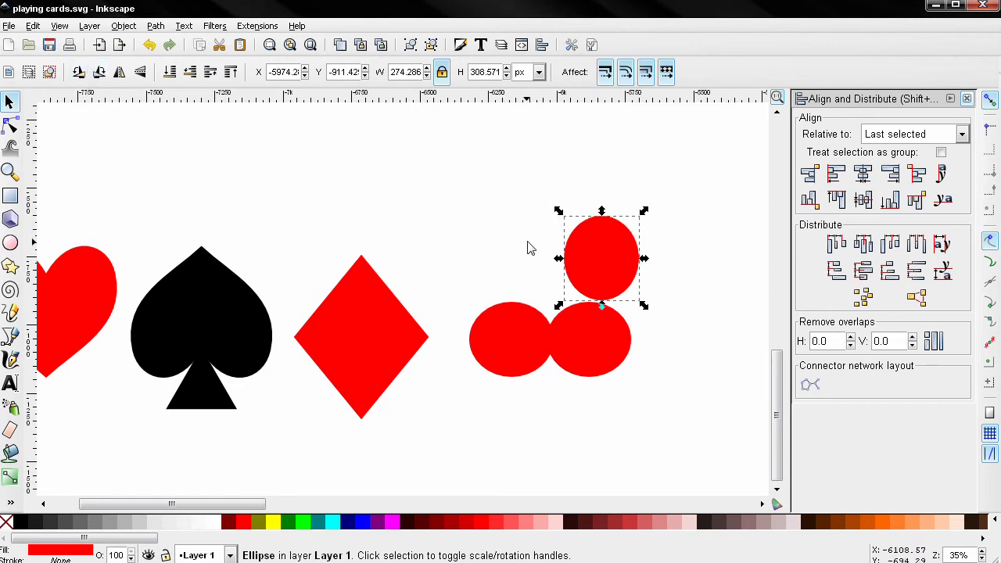
{"action": "left_click_drag", "start_coordinate": [586, 260], "coordinate": [616, 258]}
{"action": "left_click_drag", "start_coordinate": [438, 267], "coordinate": [662, 432]}
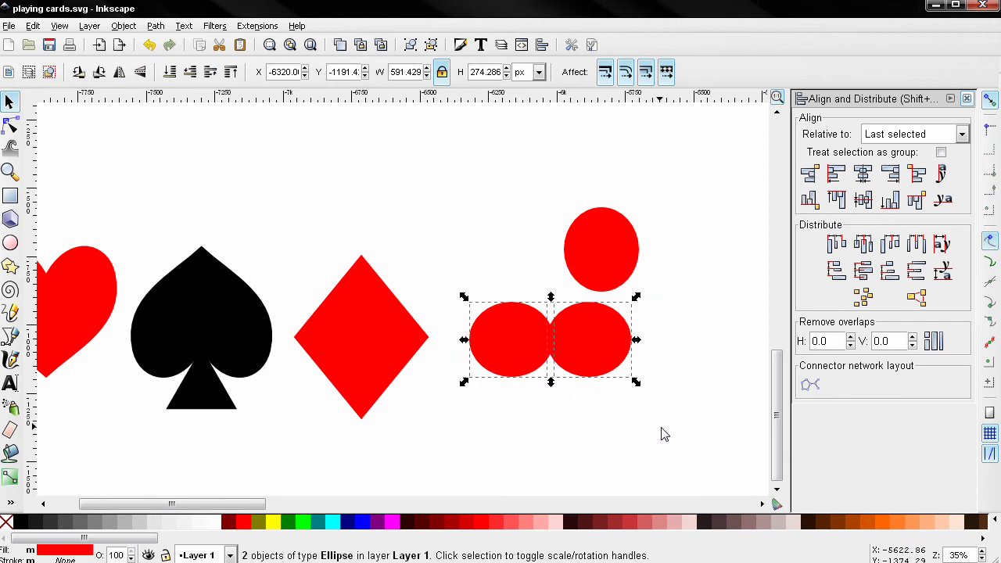
Step: Group the lower ovals, centre them with the top oval vertically, and lower the top oval to overlap
{"action": "left_click", "coordinate": [413, 45]}
{"action": "left_click", "coordinate": [607, 264], "text": "shift"}
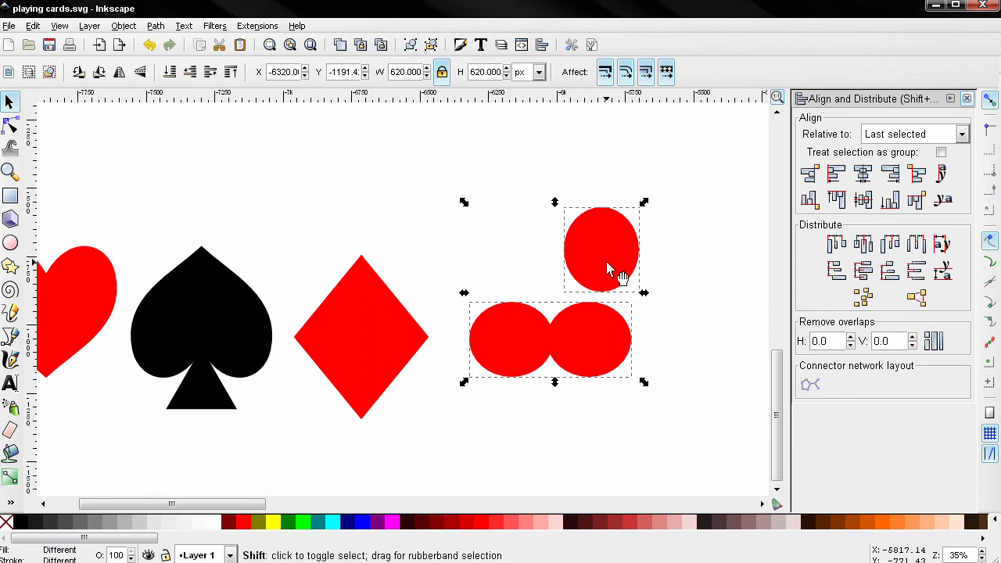
{"action": "left_click", "coordinate": [864, 175]}
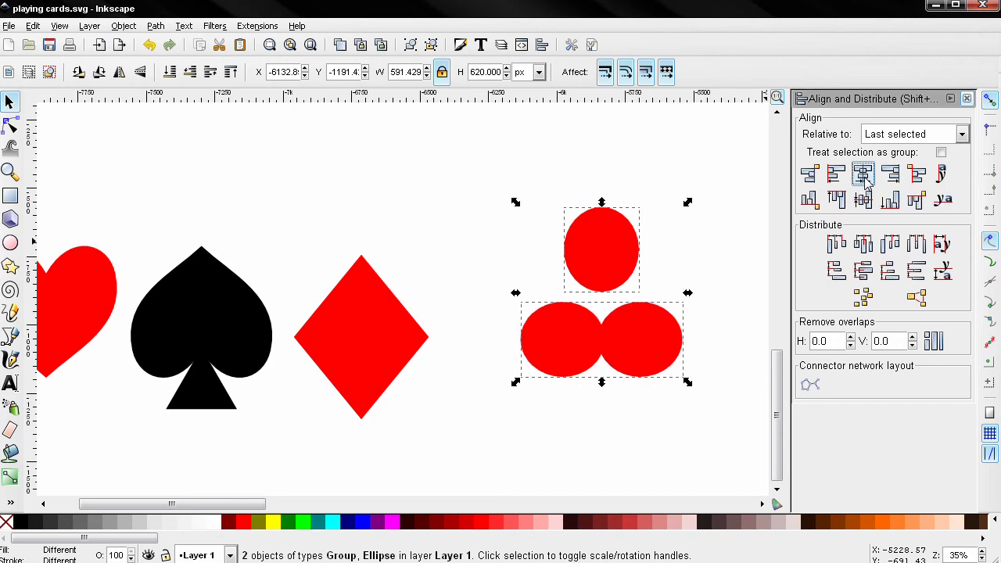
{"action": "scroll", "coordinate": [720, 276], "scroll_direction": "right", "scroll_amount": 1}
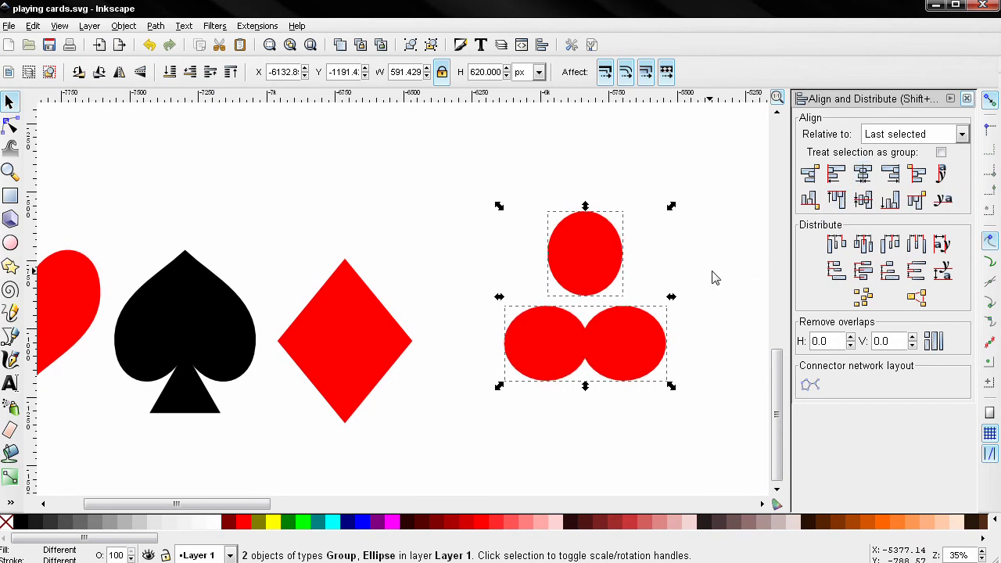
{"action": "left_click", "coordinate": [713, 277]}
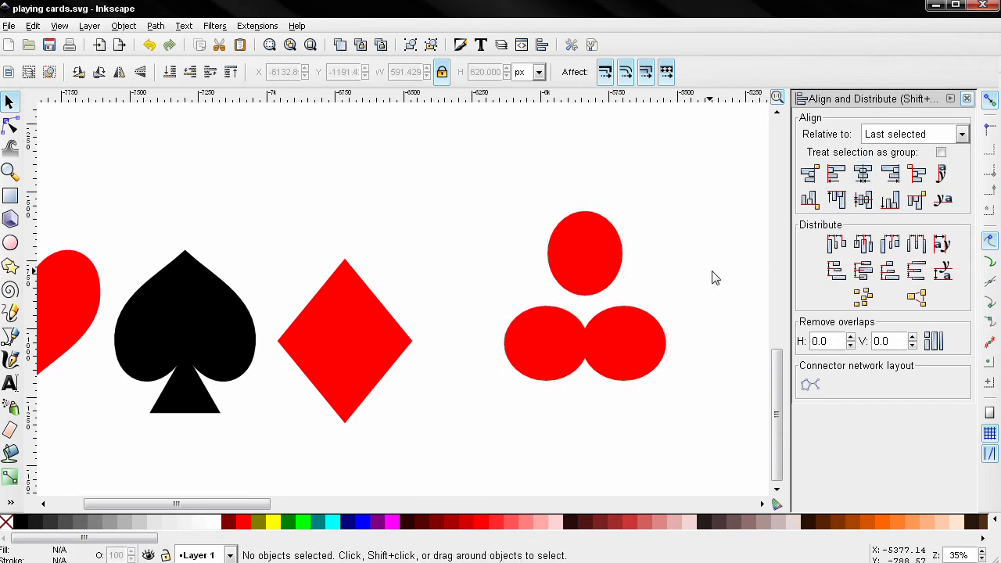
{"action": "left_click", "coordinate": [597, 264]}
{"action": "left_click_drag", "start_coordinate": [591, 268], "coordinate": [592, 308]}
{"action": "left_click_drag", "start_coordinate": [583, 387], "coordinate": [492, 382]}
{"action": "left_click", "coordinate": [499, 387]}
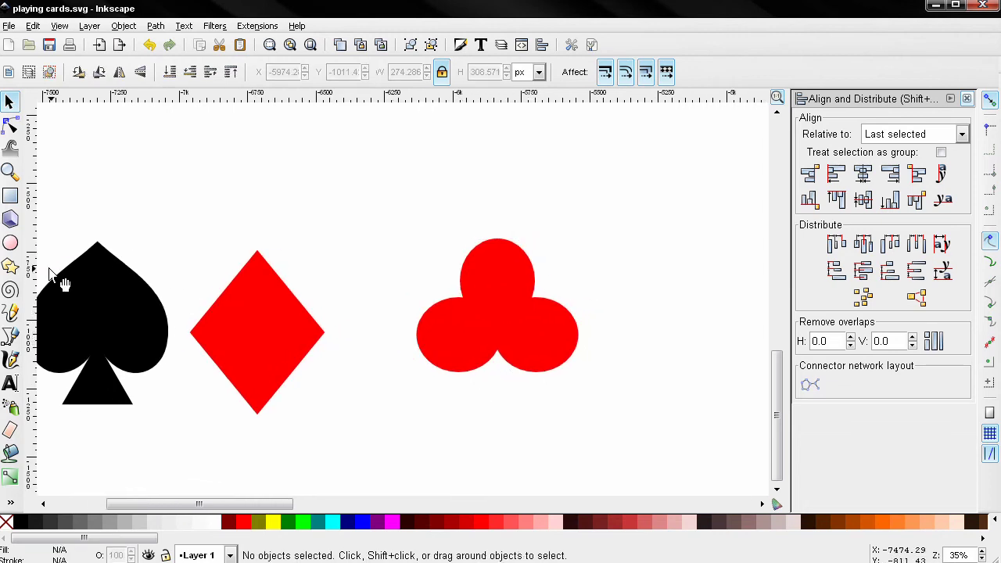
Step: Draw a red triangle beside the club and group the three lobes into one piece
{"action": "left_click", "coordinate": [10, 266]}
{"action": "mouse_move", "coordinate": [603, 293]}
{"action": "left_mouse_down"}
{"action": "mouse_move", "coordinate": [642, 323]}
{"action": "mouse_move", "coordinate": [503, 429]}
{"action": "left_mouse_up"}
{"action": "left_click", "coordinate": [10, 102]}
{"action": "left_click_drag", "start_coordinate": [347, 204], "coordinate": [630, 407]}
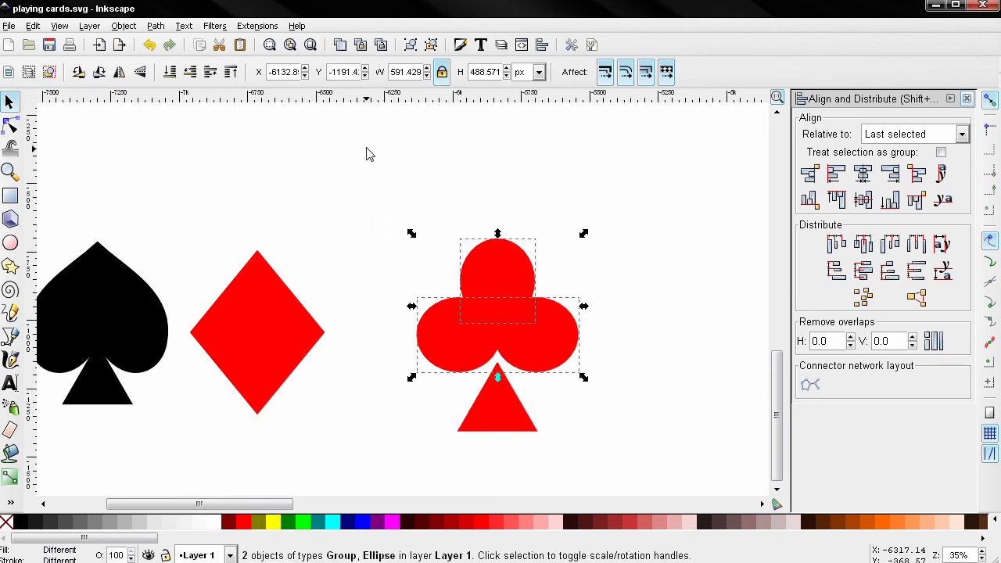
{"action": "left_click", "coordinate": [410, 45]}
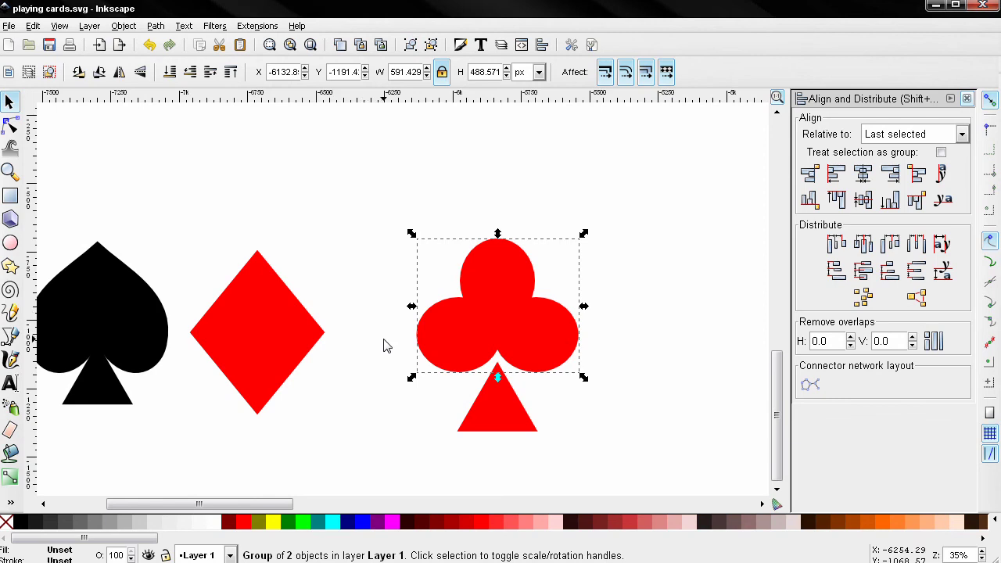
Step: Move the triangle up centrally under the lobes as the stem, then select the whole club
{"action": "left_click", "coordinate": [506, 429], "text": "shift"}
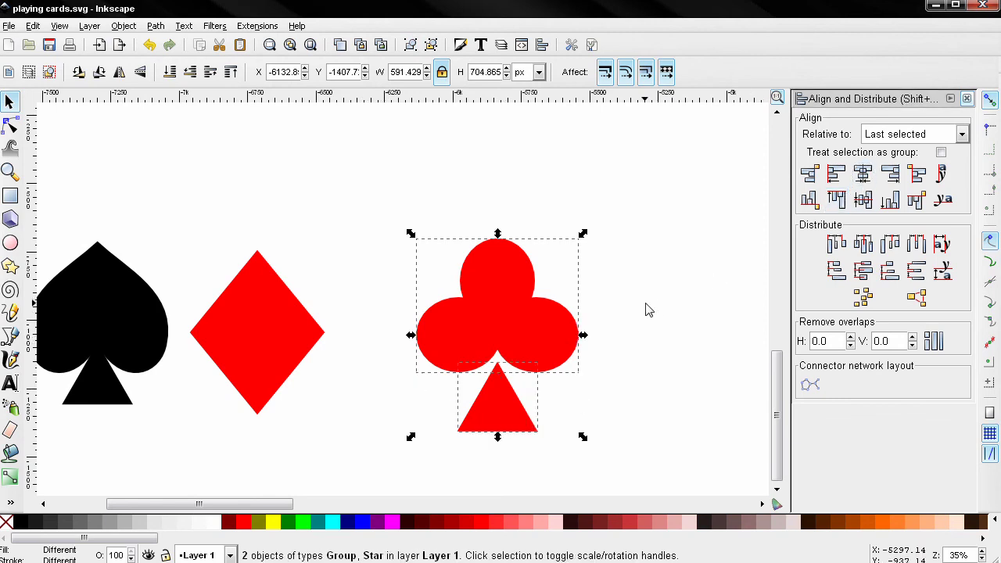
{"action": "key", "text": "Escape"}
{"action": "left_click_drag", "start_coordinate": [507, 429], "coordinate": [545, 426]}
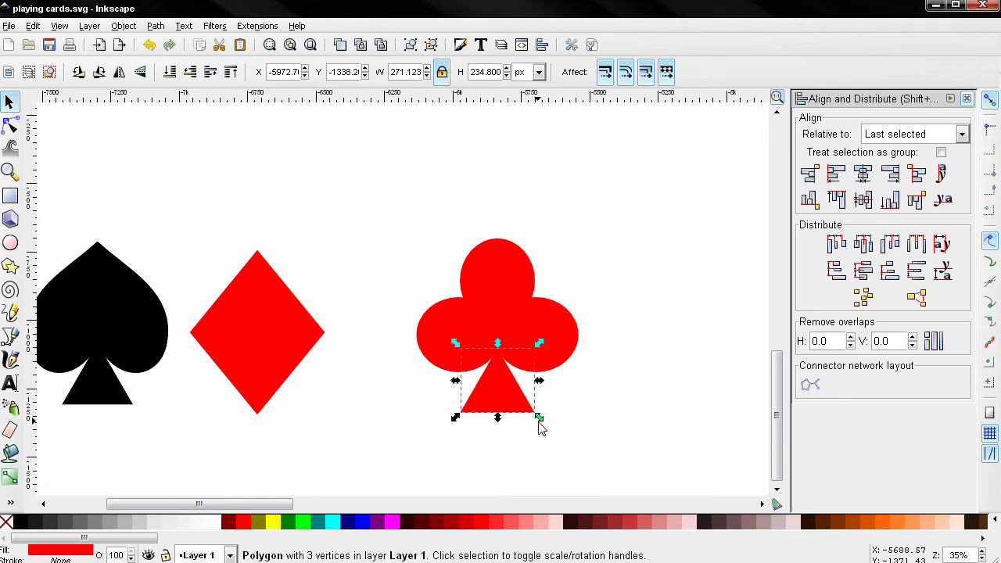
{"action": "left_click_drag", "start_coordinate": [514, 416], "coordinate": [502, 404]}
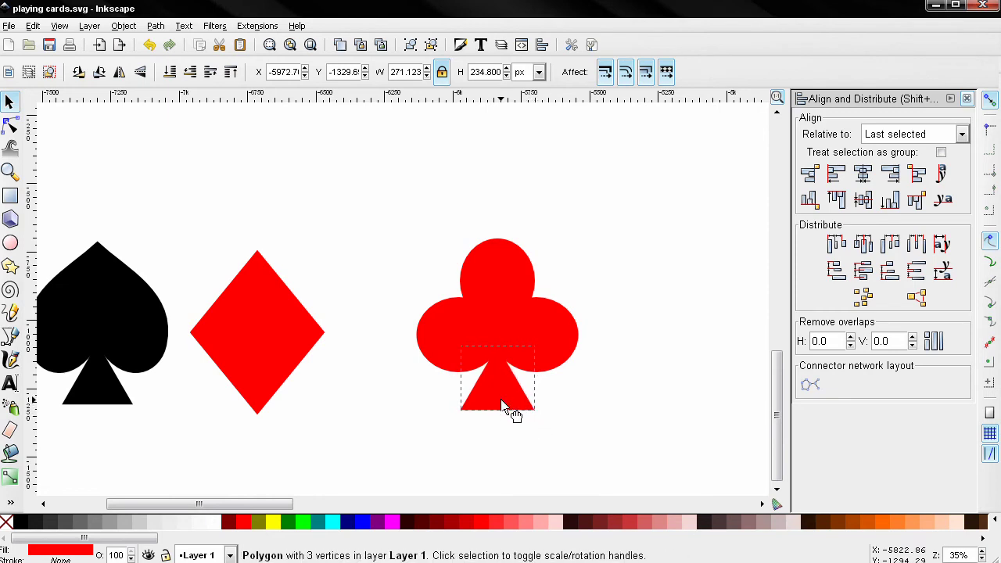
{"action": "left_click", "coordinate": [587, 398]}
{"action": "left_click_drag", "start_coordinate": [344, 176], "coordinate": [617, 475]}
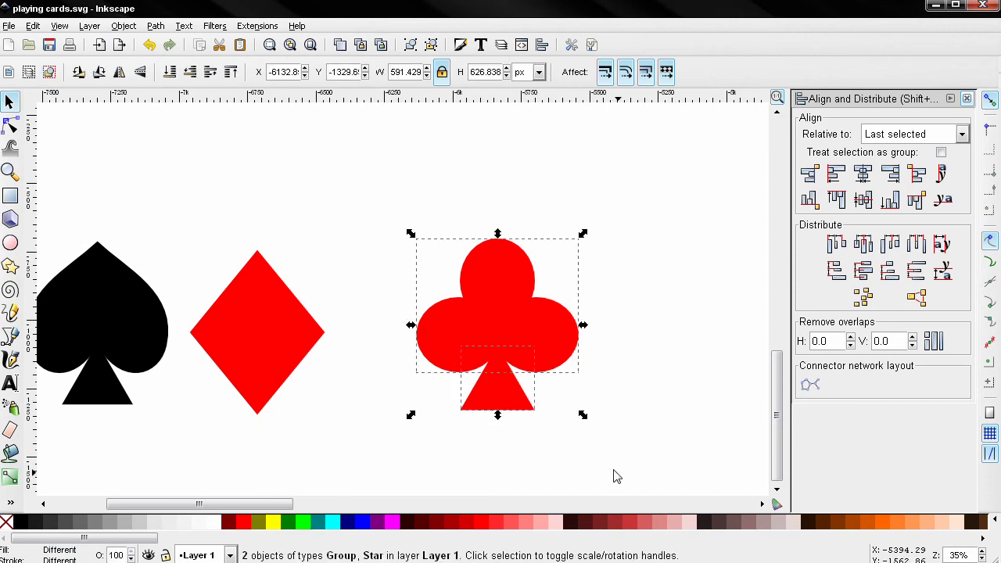
Step: Group the club's lobes and stem, fill it black, and zoom out to show all four suits
{"action": "left_click", "coordinate": [410, 45]}
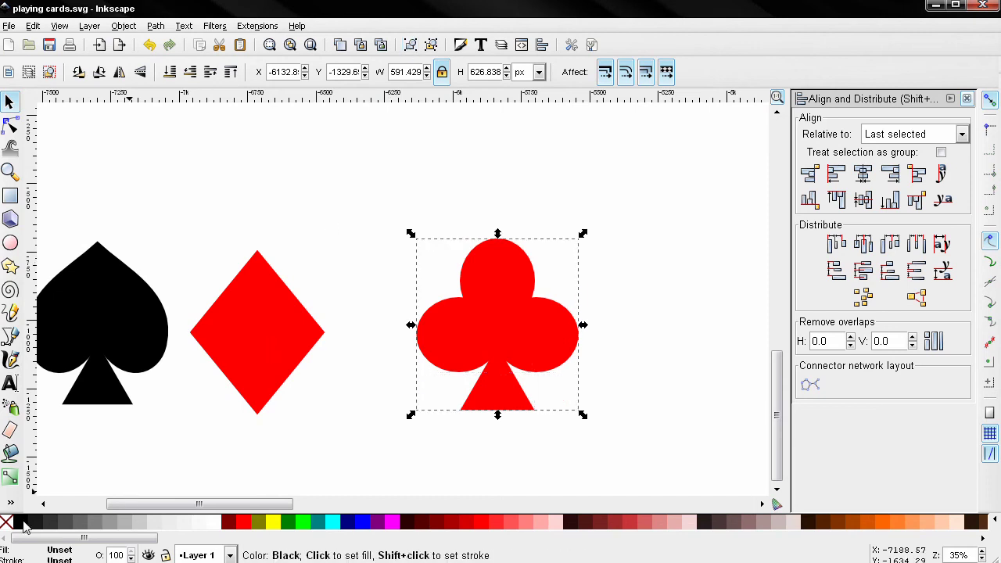
{"action": "left_click", "coordinate": [25, 523]}
{"action": "scroll", "coordinate": [391, 411], "scroll_direction": "left", "scroll_amount": 3}
{"action": "scroll", "coordinate": [487, 404], "scroll_direction": "down", "scroll_amount": 1}
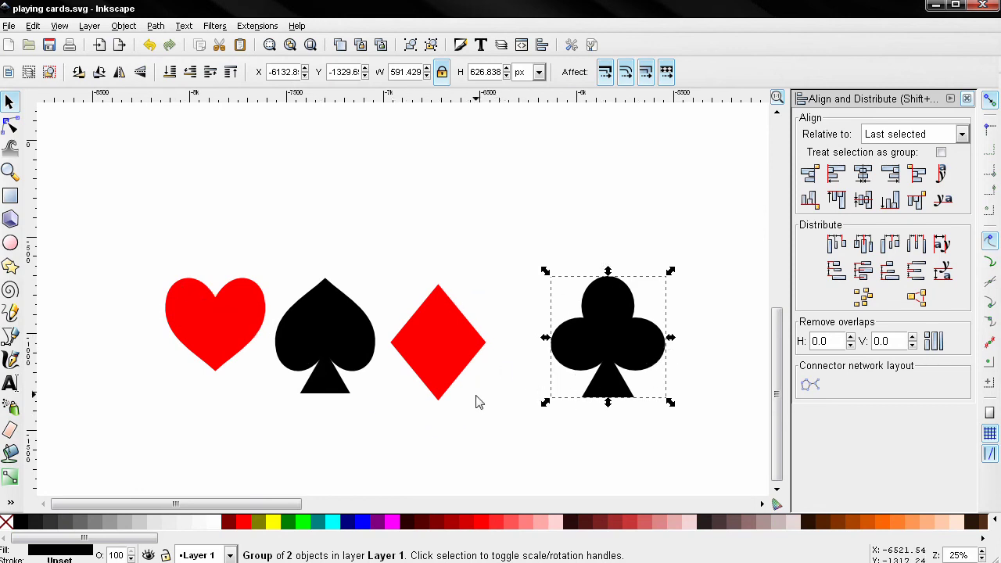
Step: Copy the heart's height and set the spade's height to 481.590 px
{"action": "left_click", "coordinate": [223, 300]}
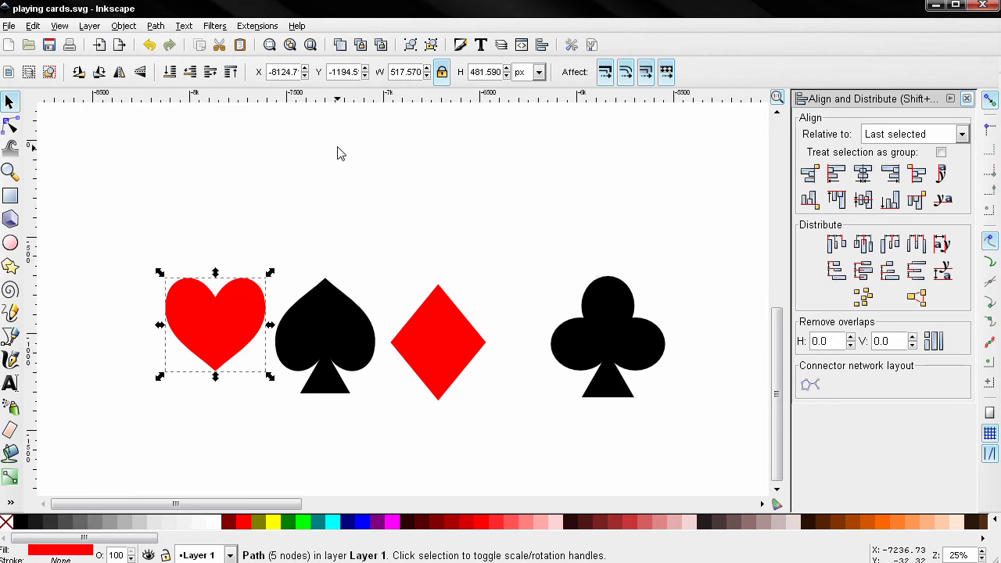
{"action": "triple_click", "coordinate": [484, 74]}
{"action": "key", "text": "ctrl+c"}
{"action": "left_click", "coordinate": [353, 316]}
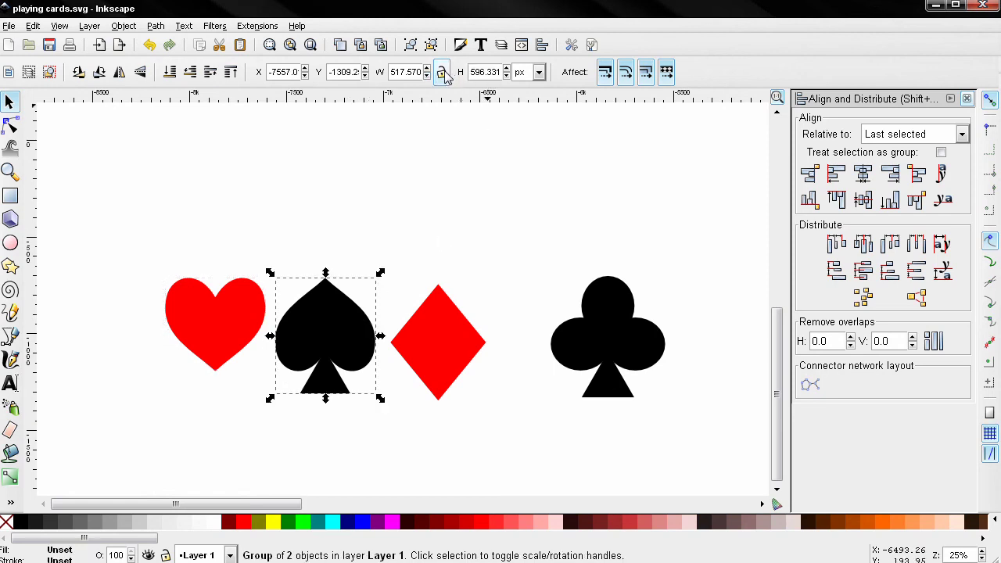
{"action": "double_click", "coordinate": [482, 71]}
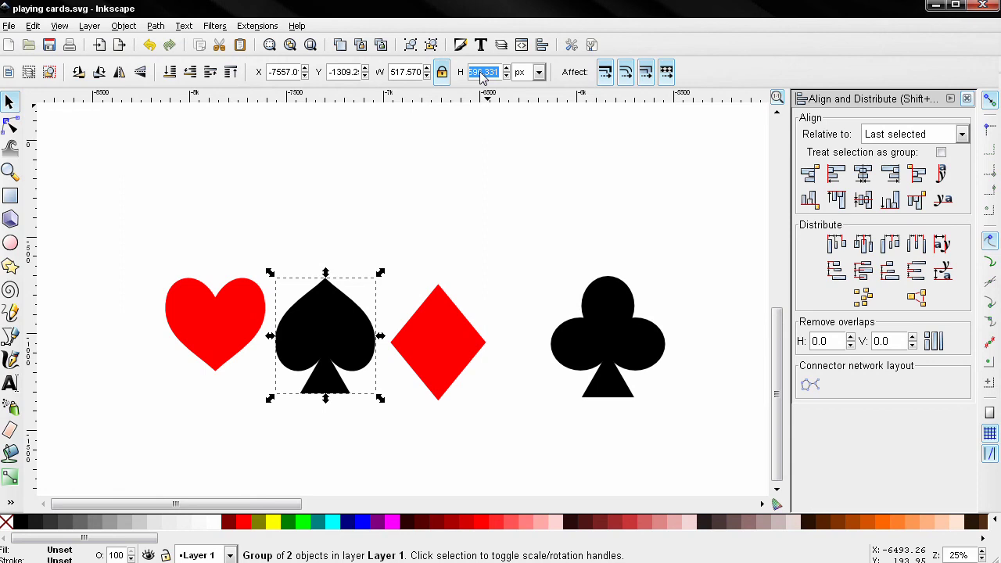
{"action": "type", "text": "481.590"}
{"action": "key", "text": "Return"}
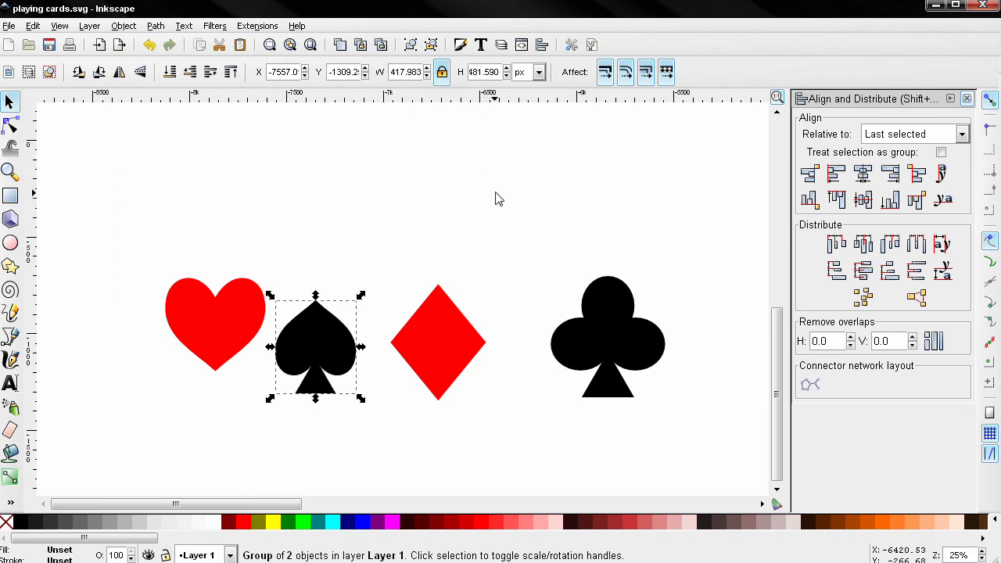
Step: Paste the 481.590 px height into the diamond and the club as well
{"action": "left_click", "coordinate": [458, 334]}
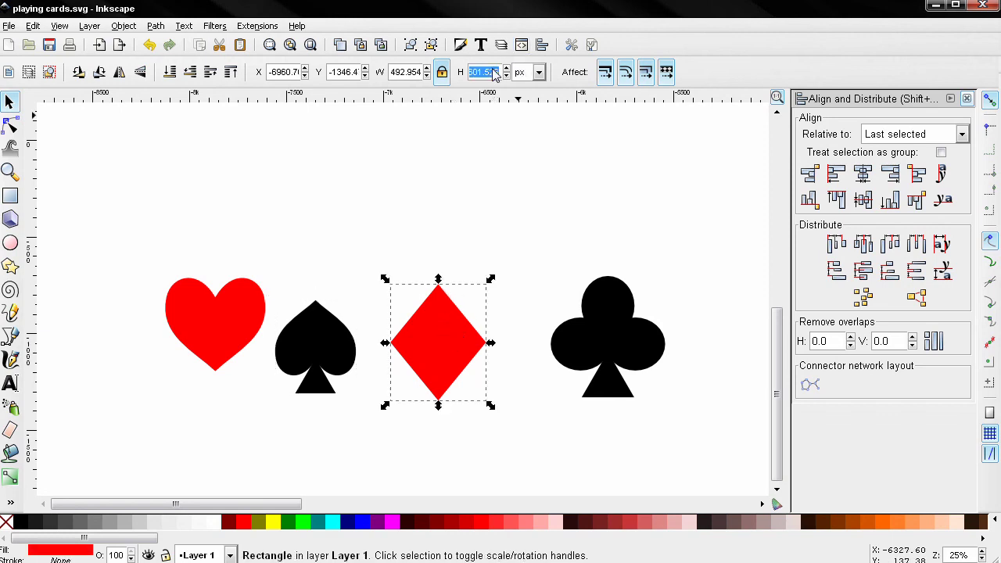
{"action": "key", "text": "ctrl+v"}
{"action": "key", "text": "Return"}
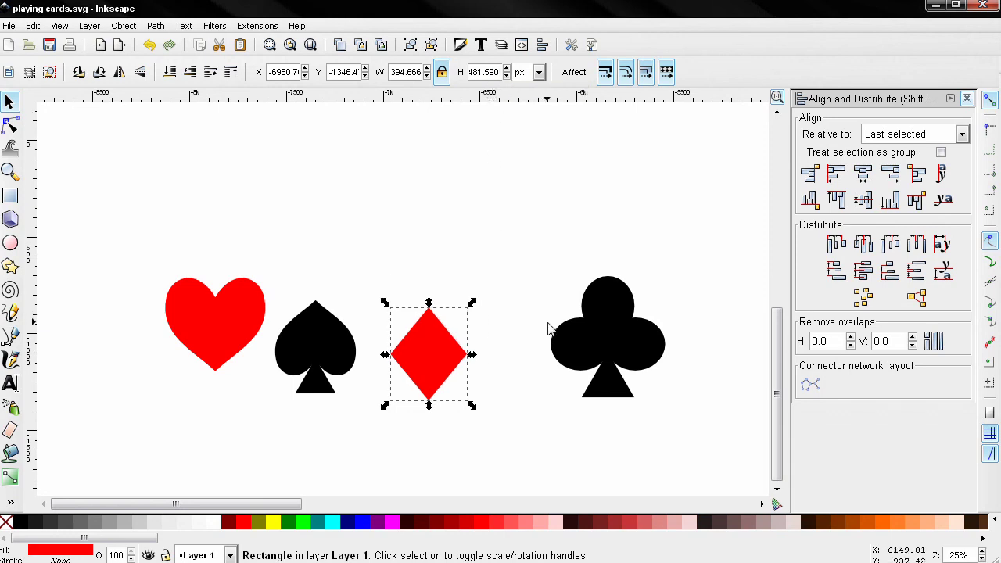
{"action": "left_click", "coordinate": [587, 331]}
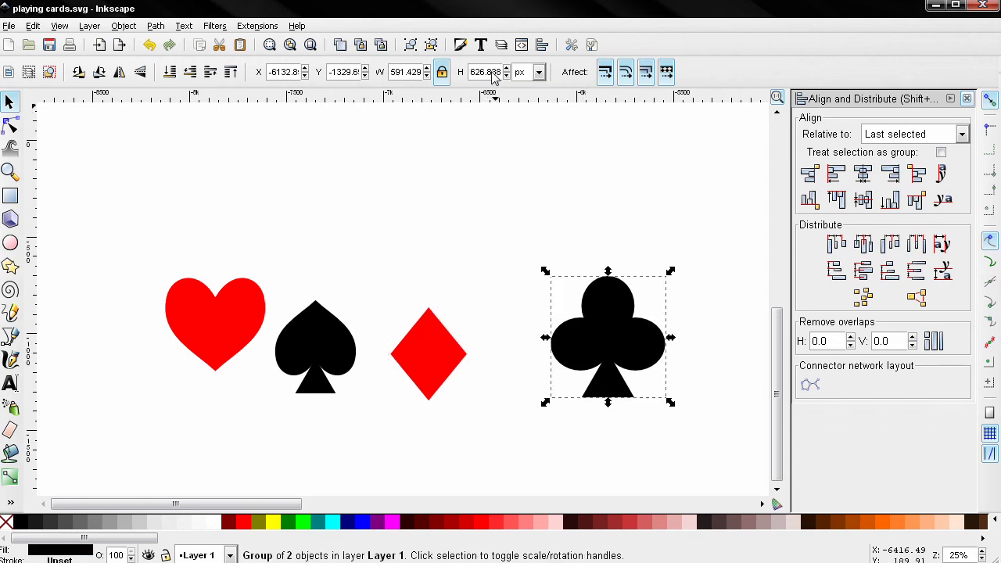
{"action": "key", "text": "ctrl+v"}
{"action": "key", "text": "Return"}
Step: Centre all four suits on the horizontal axis, then move the club left beside the diamond
{"action": "left_click", "coordinate": [436, 239]}
{"action": "left_click_drag", "start_coordinate": [124, 210], "coordinate": [718, 452]}
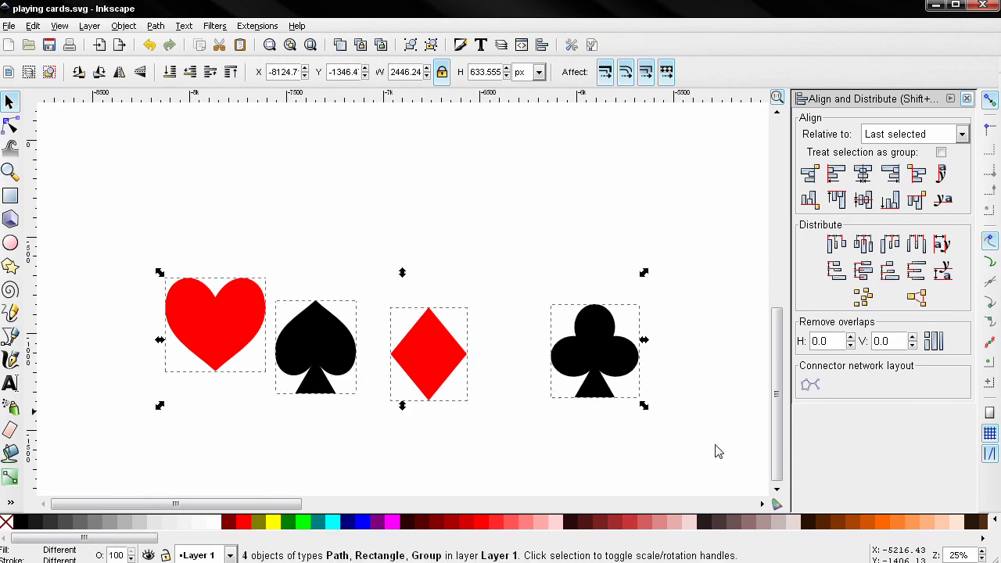
{"action": "left_click", "coordinate": [864, 199]}
{"action": "left_click", "coordinate": [649, 357]}
{"action": "left_click_drag", "start_coordinate": [594, 384], "coordinate": [527, 384]}
{"action": "left_click_drag", "start_coordinate": [89, 228], "coordinate": [638, 437]}
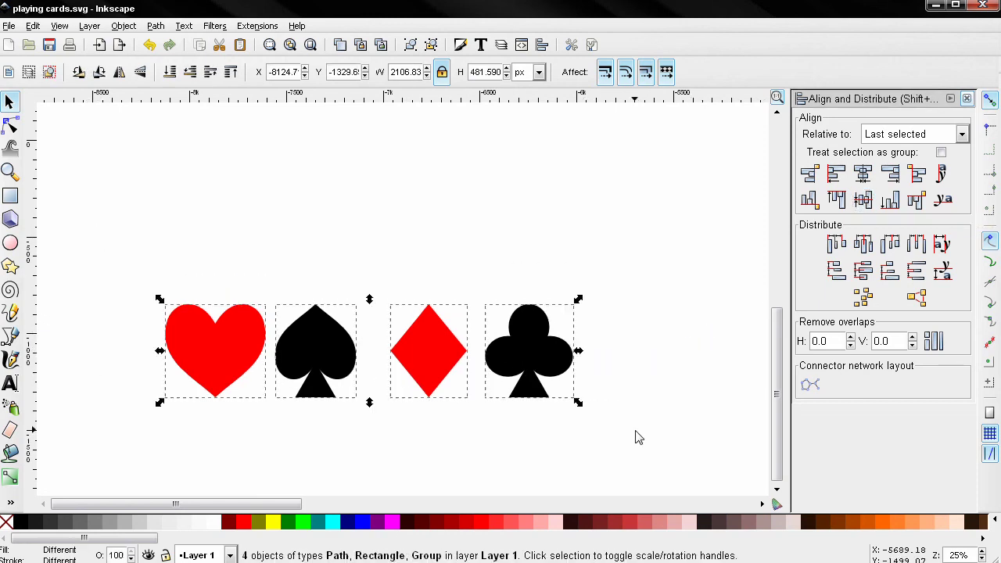